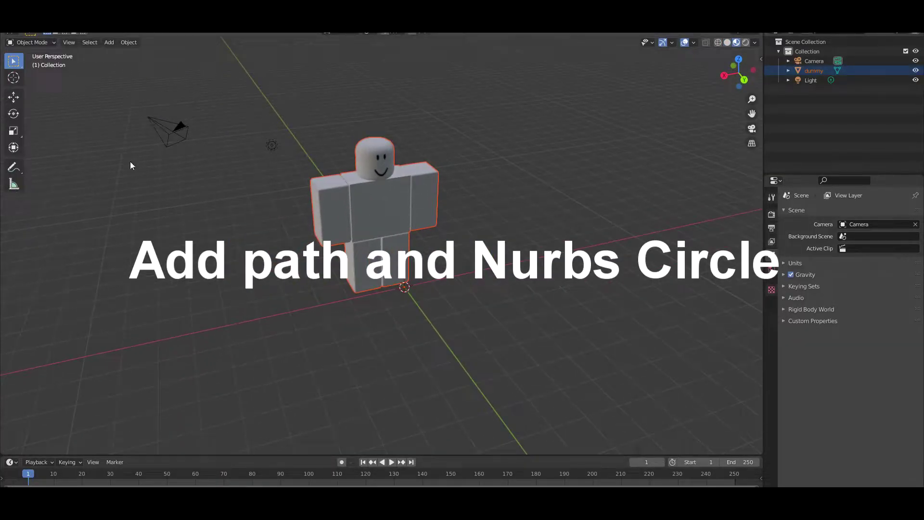
- Add a NURBS path moved along X away from the character, then add a NURBS circle
click(106, 43)
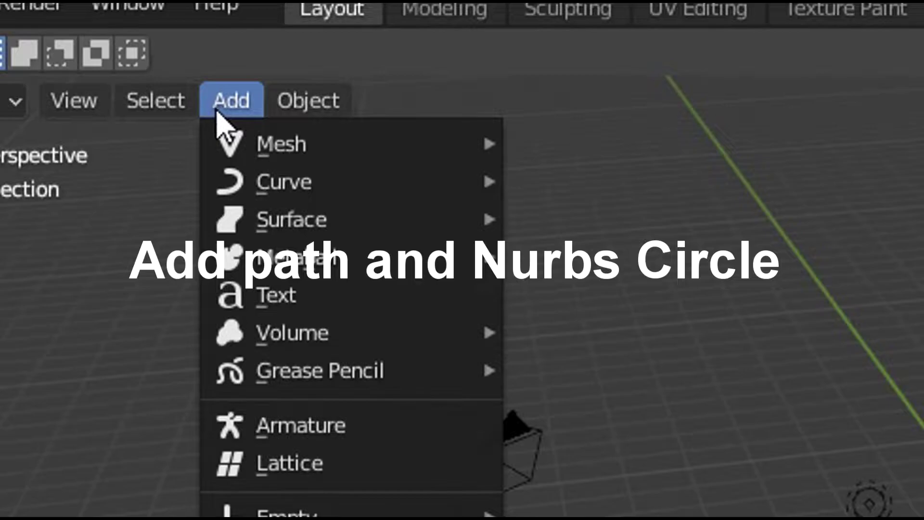
mouse_move(283, 181)
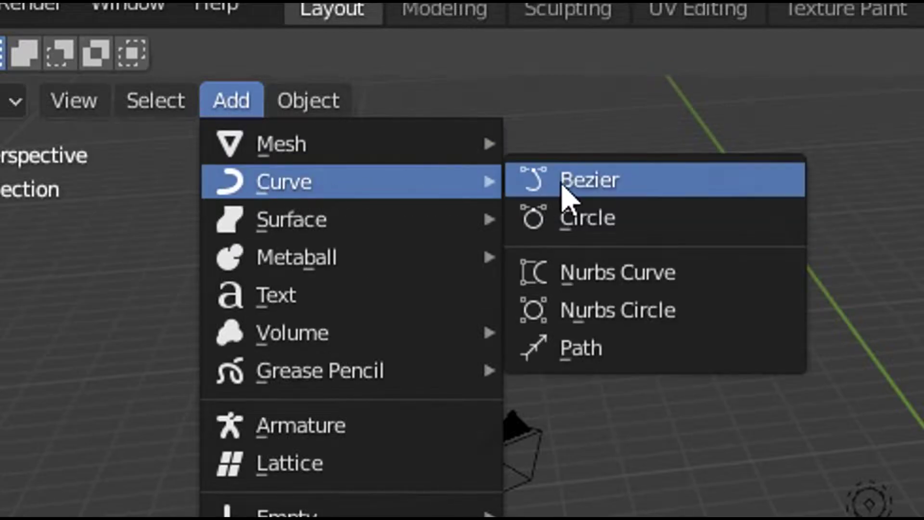
click(580, 350)
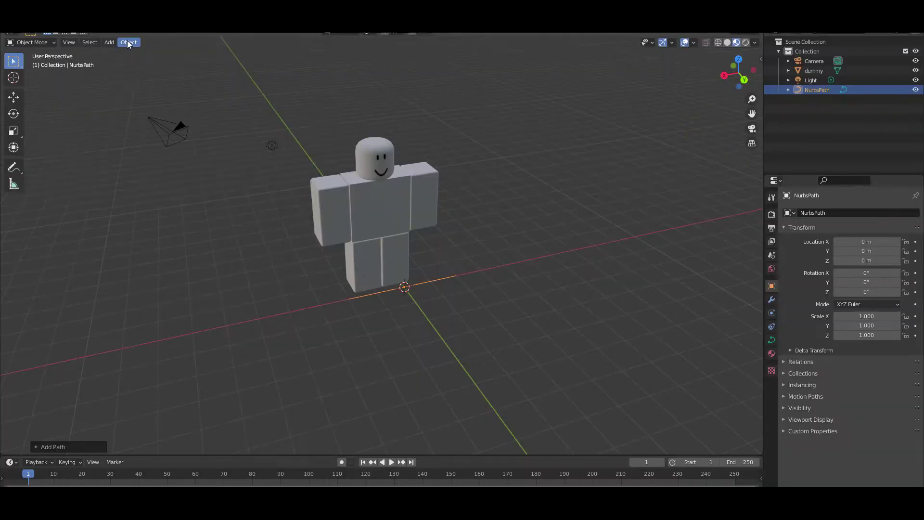
key(g)
key(x)
click(272, 150)
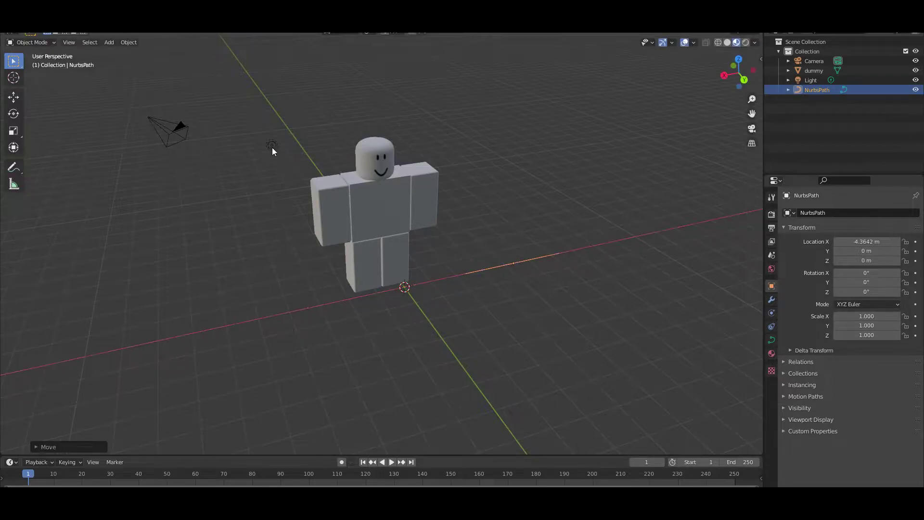
click(109, 42)
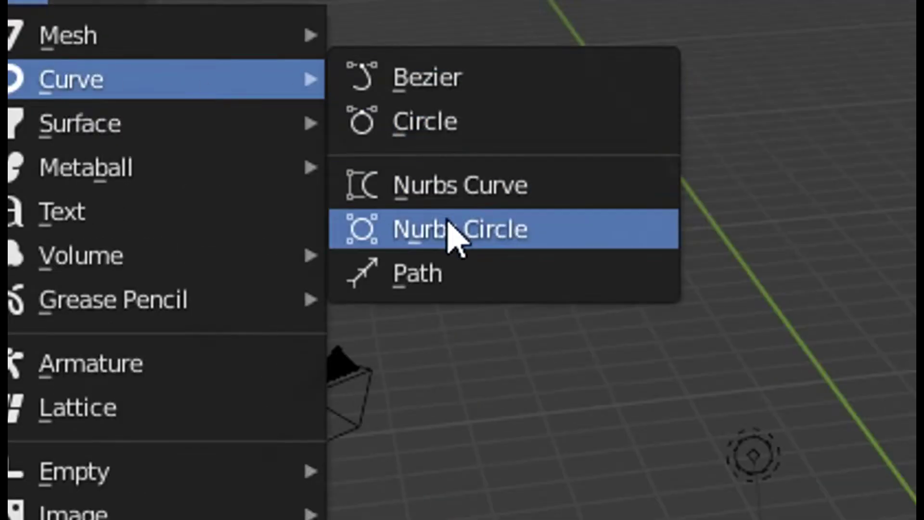
mouse_move(71, 79)
click(208, 96)
- Drop the NURBS circle at its new X position and select the path
key(g)
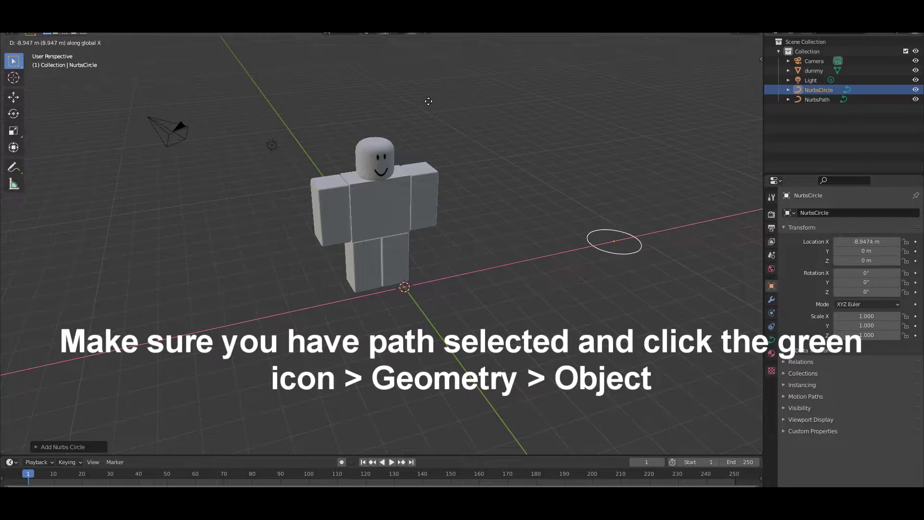
click(476, 259)
click(498, 264)
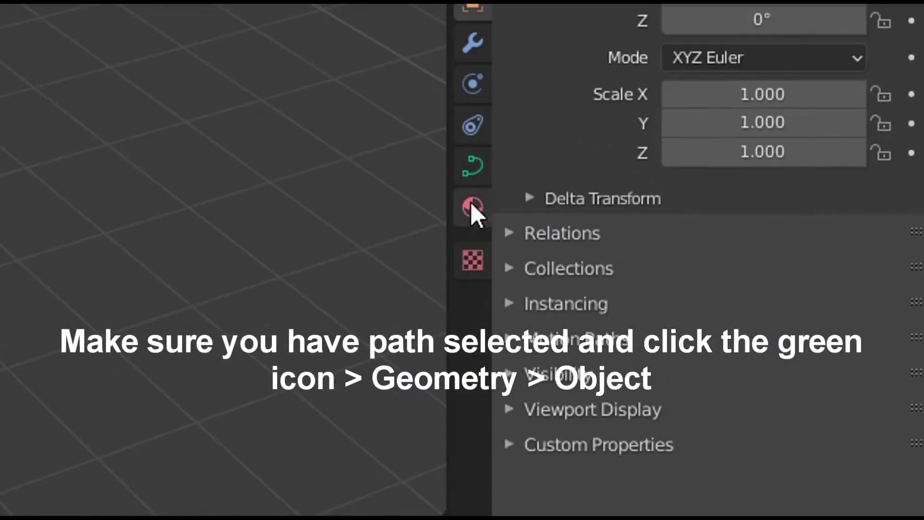
click(474, 201)
- Set the path's Geometry bevel to Object, using NurbsCircle as the bevel shape
click(469, 181)
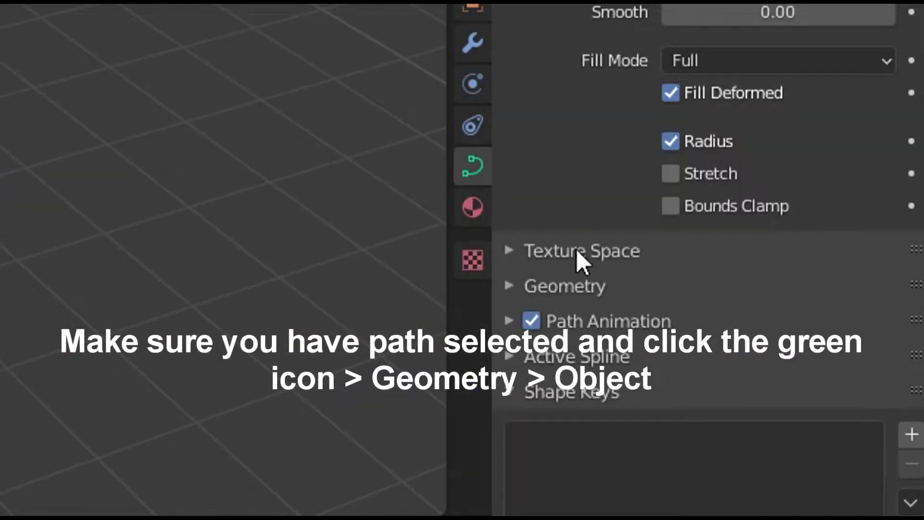
click(544, 288)
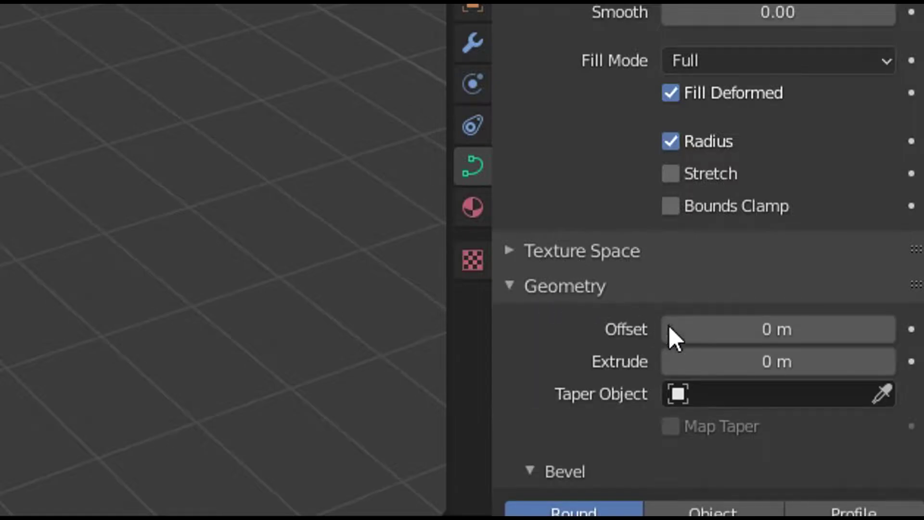
click(741, 508)
scroll(696, 390, down, 5)
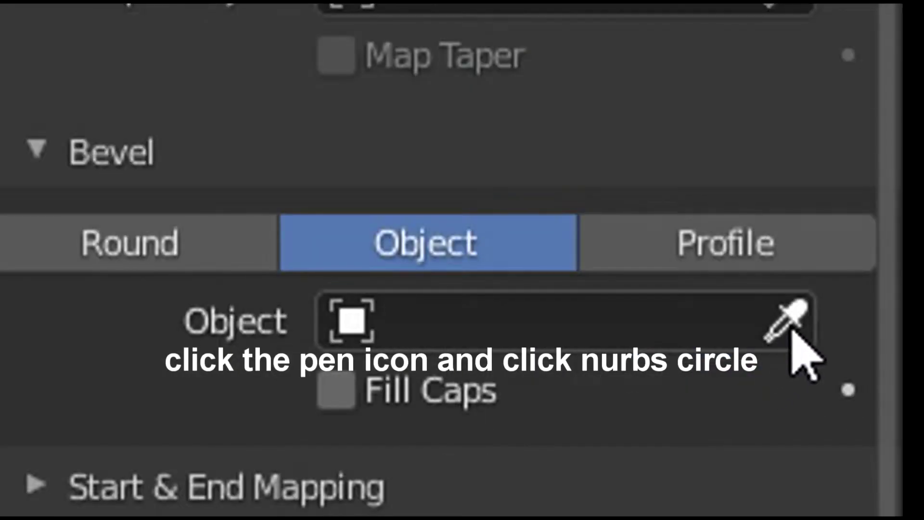
click(792, 331)
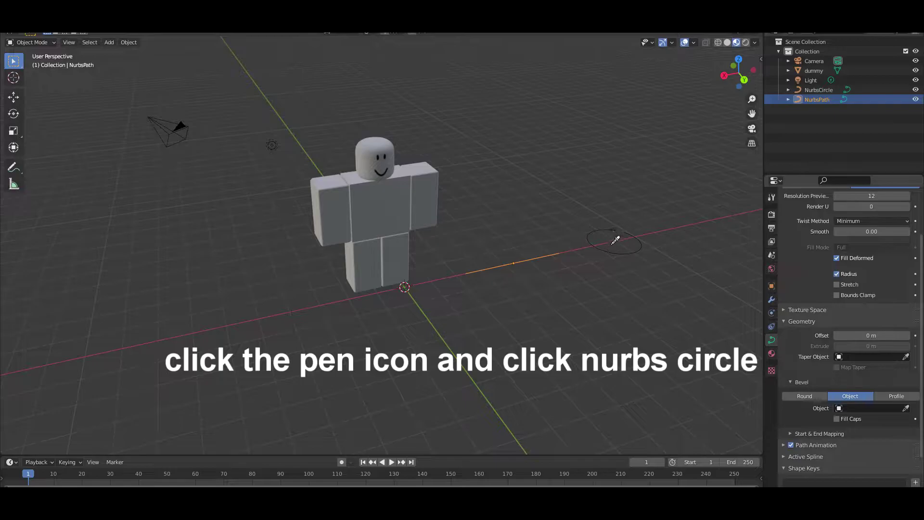
click(616, 247)
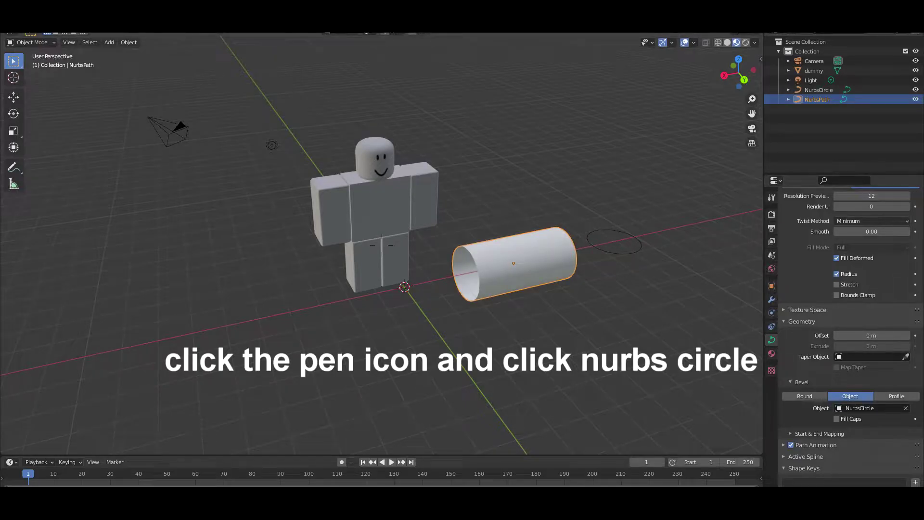
mouse_move(381, 245)
middle_down()
mouse_move(419, 236)
mouse_move(382, 245)
middle_up()
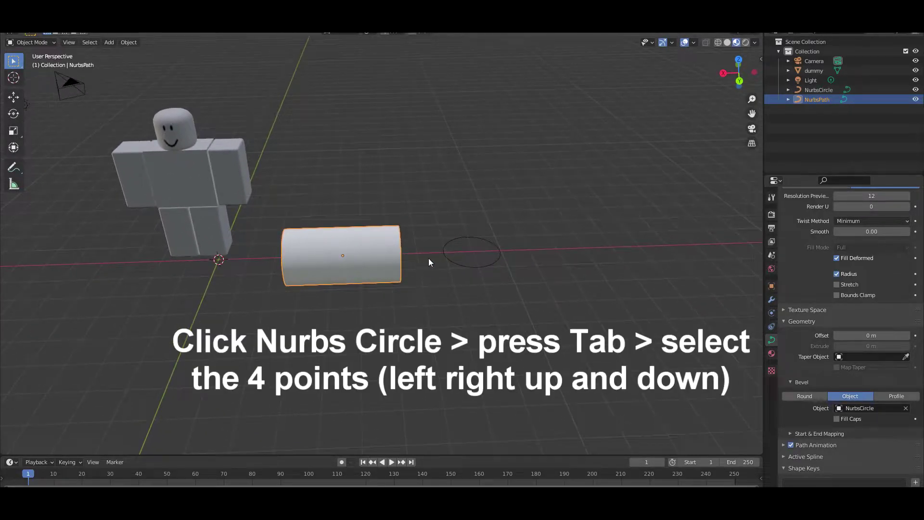
click(460, 259)
- Pinch the circle's four outer control points inward into a star profile
key(Tab)
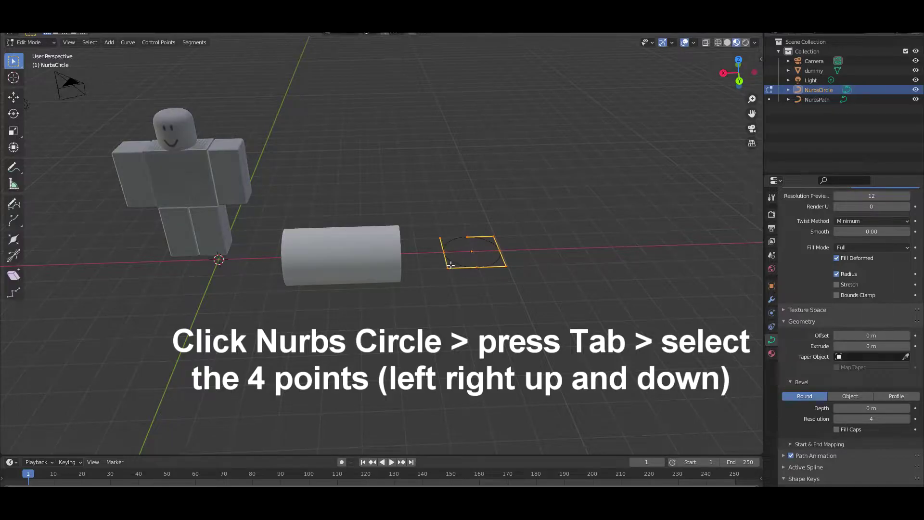
shift+click(499, 250)
key(s)
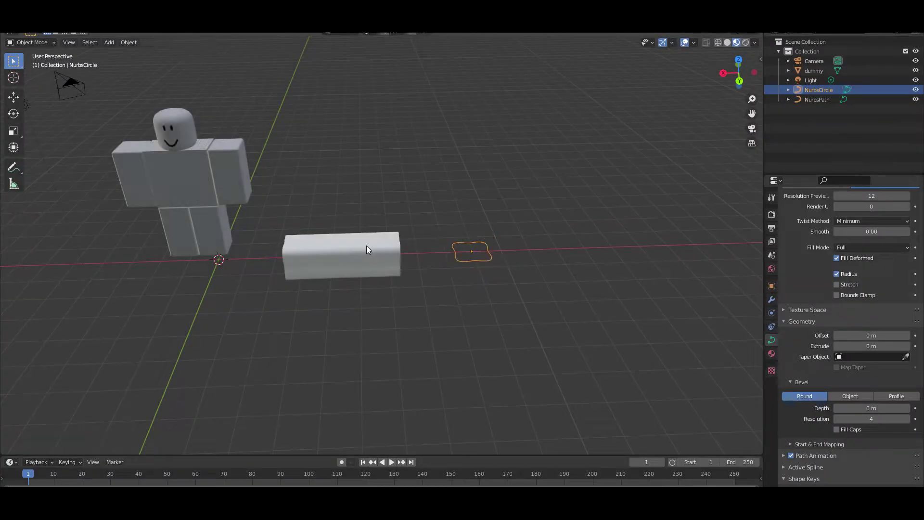
- Shrink the path's right and left end points to zero thickness so both ends are pointed
click(366, 245)
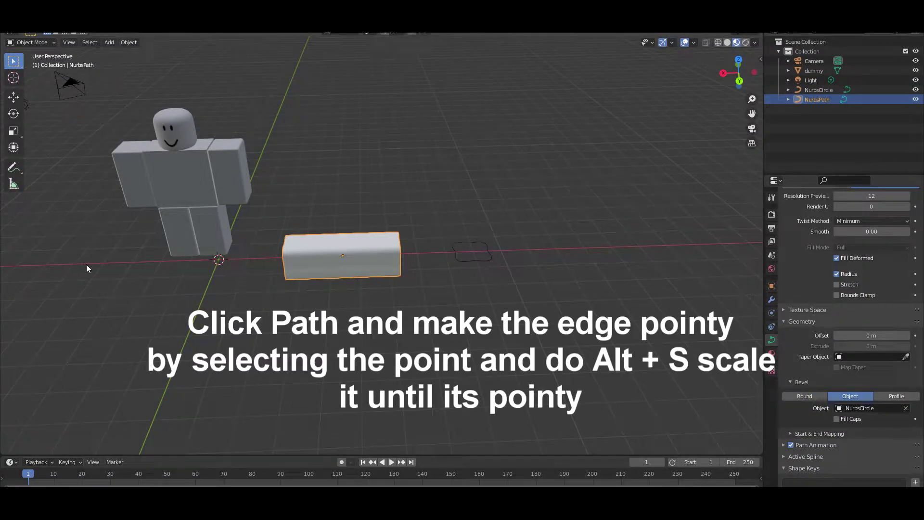
key(Tab)
key(alt+s)
click(255, 279)
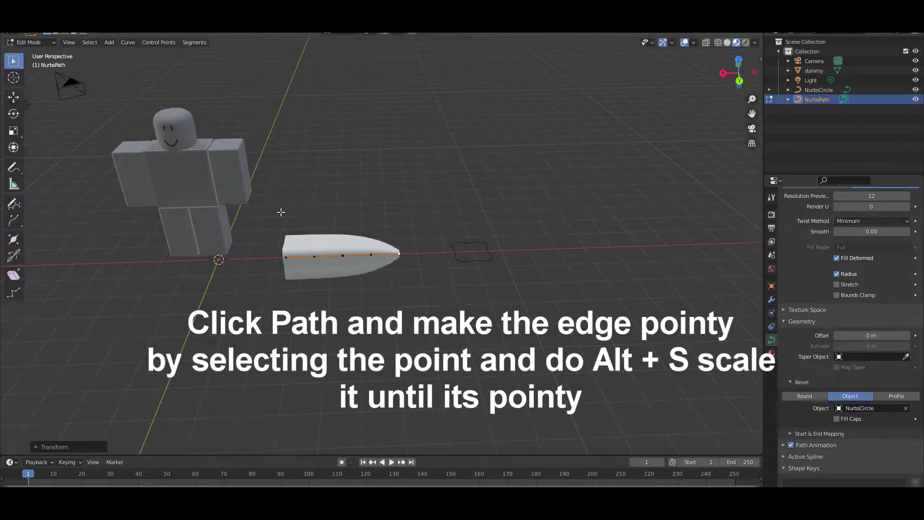
click(144, 114)
click(365, 209)
right_click(383, 214)
key(alt+s)
click(242, 248)
- Scale the path's middle points down with Alt+S to slim the spike
key(alt+s)
right_click(650, 128)
key(alt+s)
right_click(389, 211)
key(alt+s)
right_click(363, 195)
key(alt+s)
right_click(314, 222)
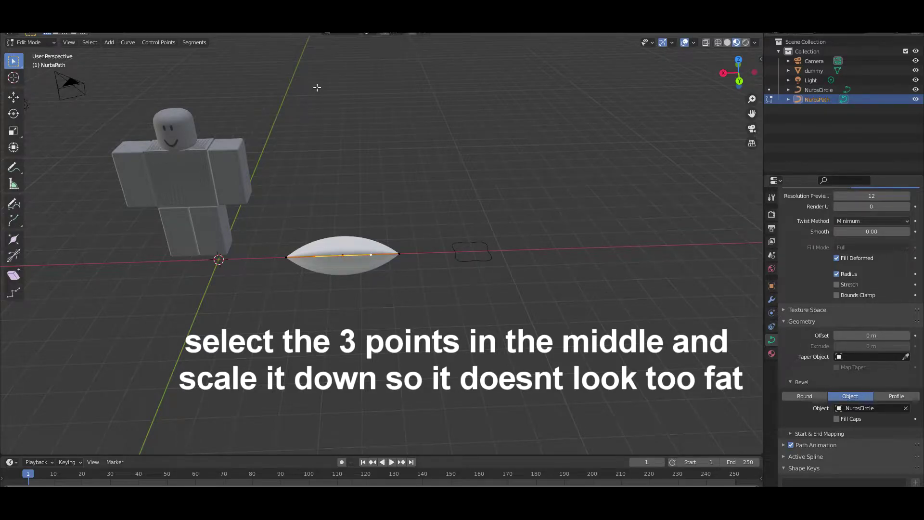
key(alt+s)
click(324, 163)
key(Tab)
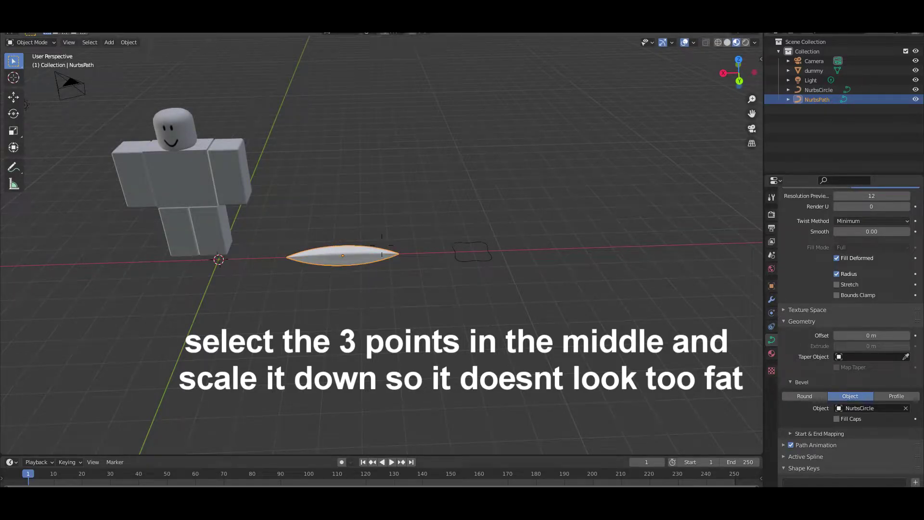
middle_drag(382, 245, 383, 245)
- Move the spike along X to the head and rotate it to lie over the head
key(g)
key(x)
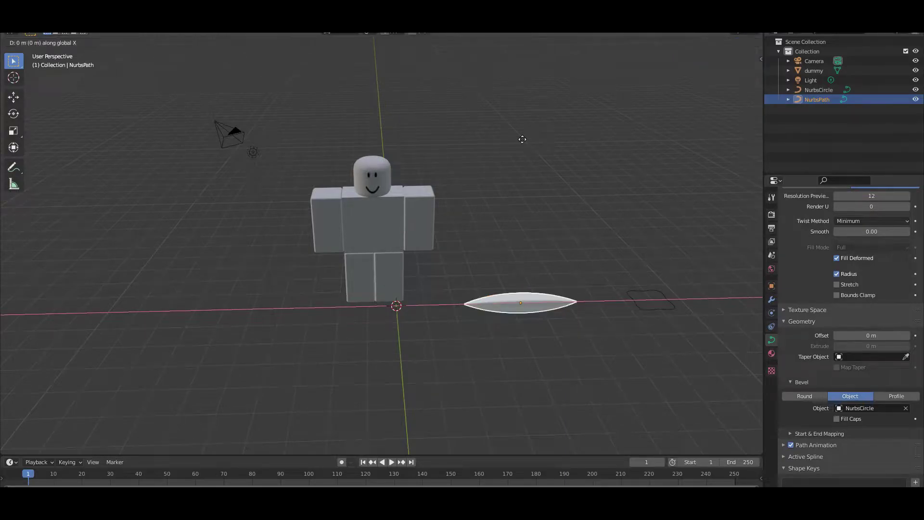
click(415, 48)
mouse_move(415, 48)
middle_down()
mouse_move(394, 252)
mouse_move(514, 270)
mouse_move(242, 246)
middle_up()
key(g)
key(x)
click(394, 261)
key(r)
click(514, 270)
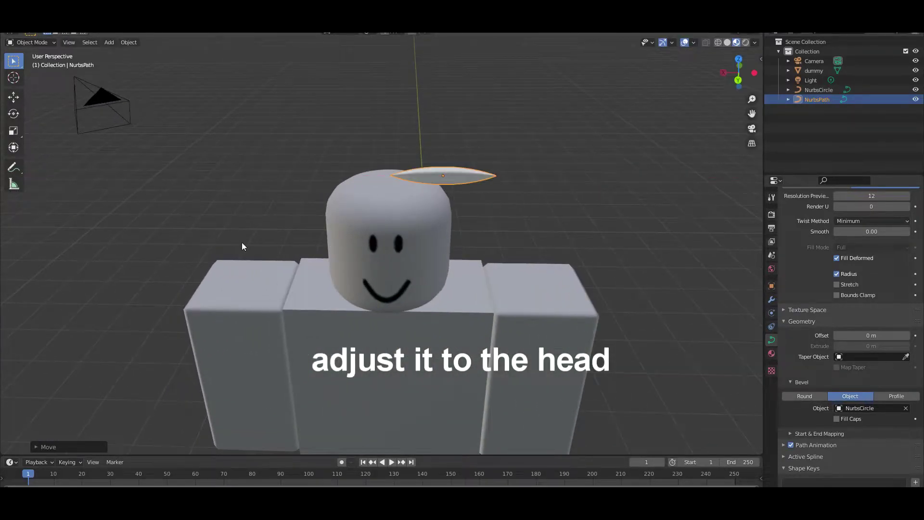
- Stand the spike upright on top of the head using the rotate gizmo
scroll(382, 244, up, 5)
scroll(382, 244, down, 2)
scroll(381, 244, down, 2)
middle_drag(382, 245, 382, 244)
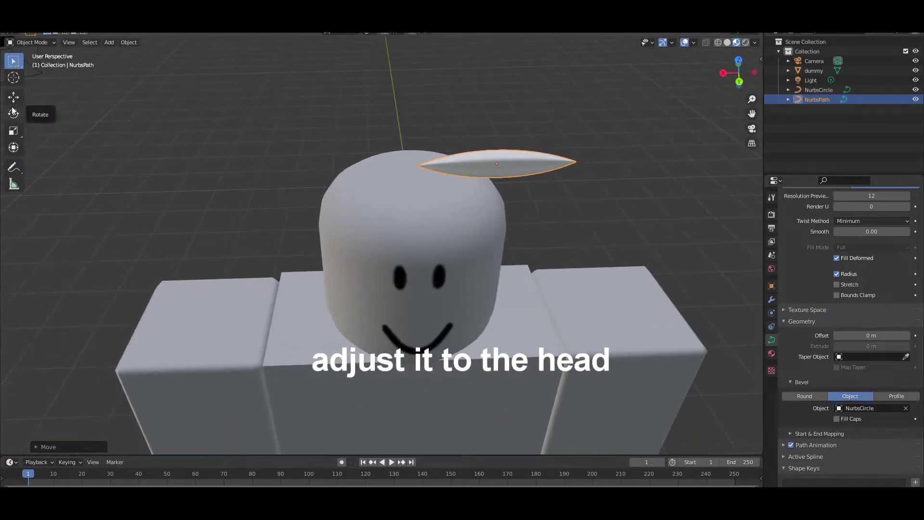
click(13, 112)
drag(499, 183, 375, 157)
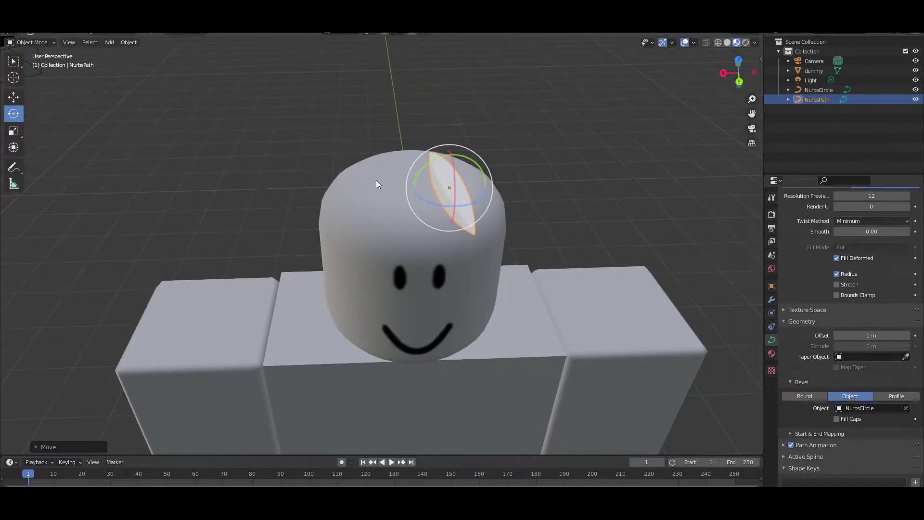
middle_drag(376, 181, 381, 244)
scroll(382, 244, up, 2)
- Pull the strand's end point down onto the head and shift the strand along Y
key(Tab)
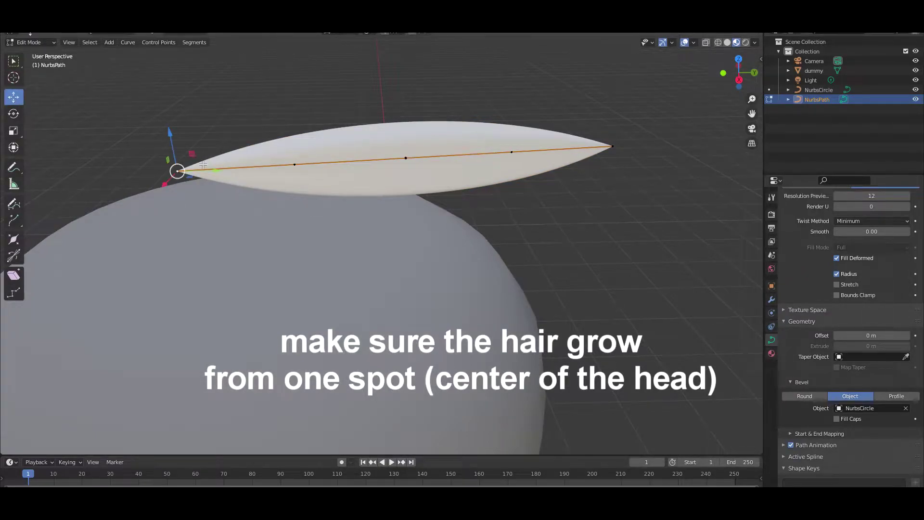
drag(168, 132, 188, 212)
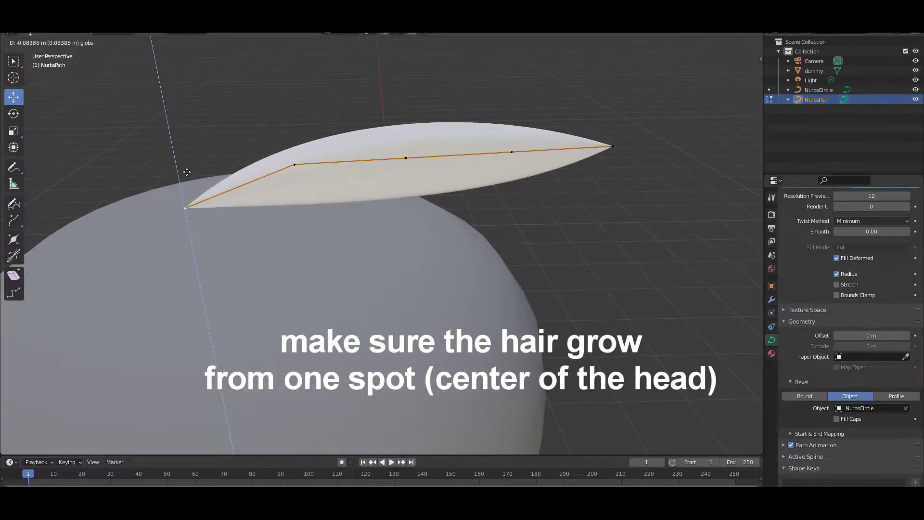
middle_drag(186, 211, 381, 245)
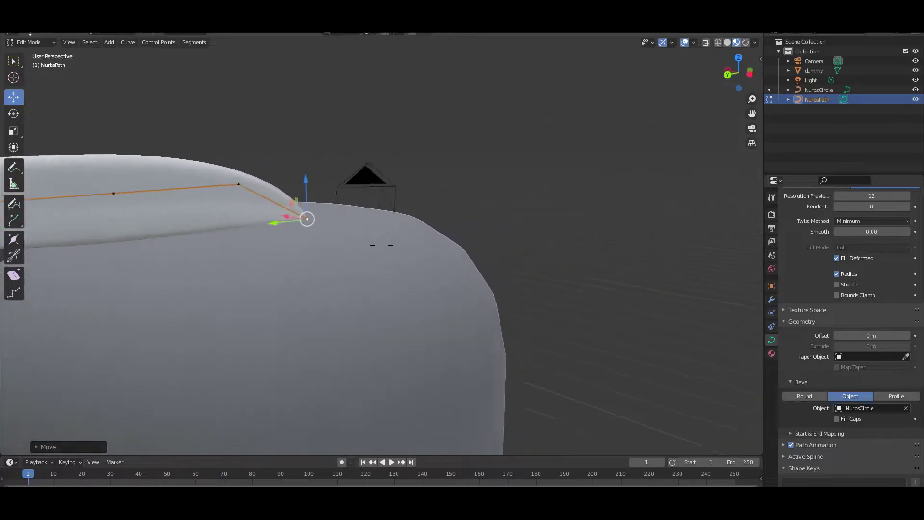
middle_drag(381, 245, 382, 244)
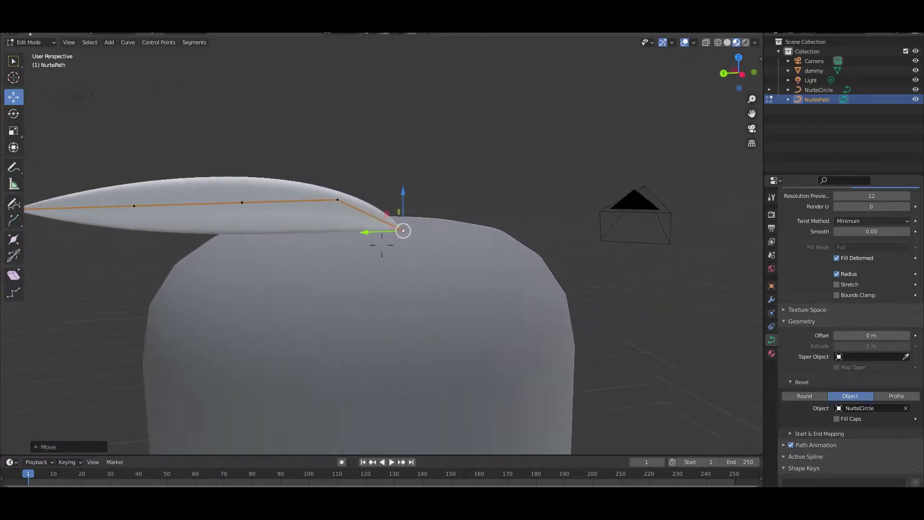
key(Tab)
key(g)
key(y)
click(316, 237)
- Inspect the strand's end point from several angles and start tilting it with Ctrl+T
key(Tab)
middle_drag(316, 238, 374, 204)
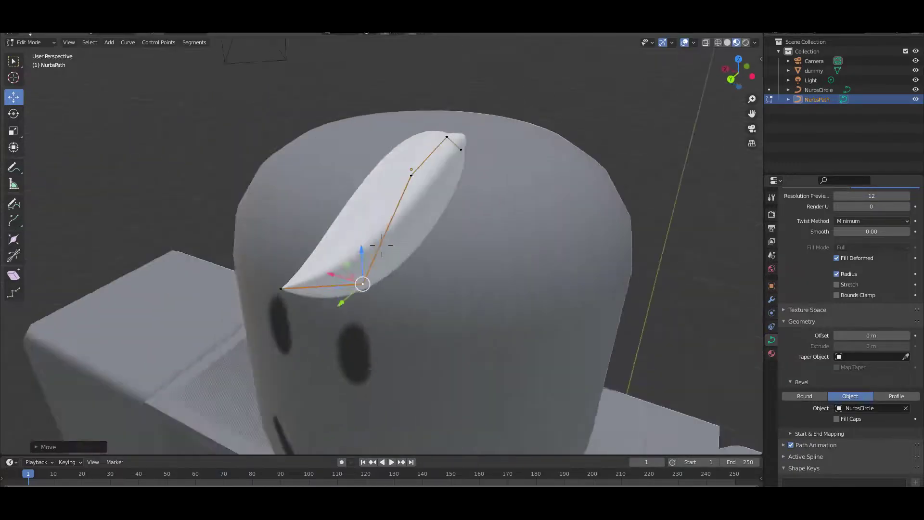
mouse_move(460, 222)
middle_down()
mouse_move(516, 143)
mouse_move(457, 202)
middle_up()
scroll(258, 277, up, 3)
mouse_move(258, 277)
middle_down()
mouse_move(295, 223)
mouse_move(381, 242)
mouse_move(187, 231)
middle_up()
scroll(382, 241, down, 4)
key(ctrl+t)
- Cancel the tilt, then copy and paste the strand and place the copy beside it
key(Escape)
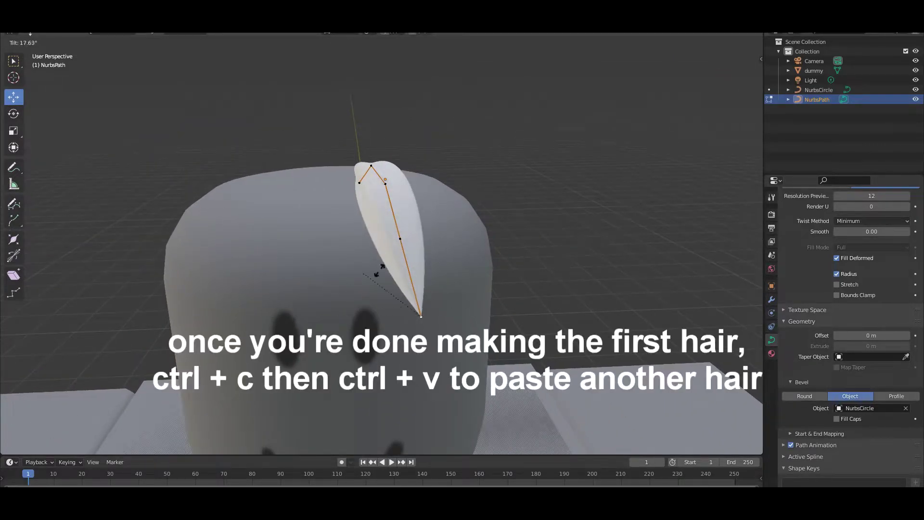
key(Tab)
key(ctrl+c)
key(ctrl+v)
key(Tab)
key(g)
click(334, 185)
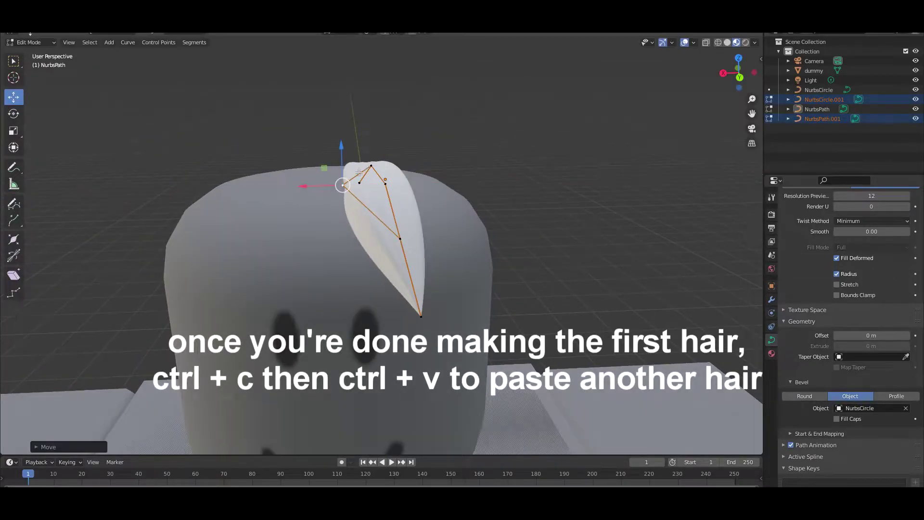
- Reposition the copy's curve points and scale it down into a thinner strand
key(g)
click(415, 310)
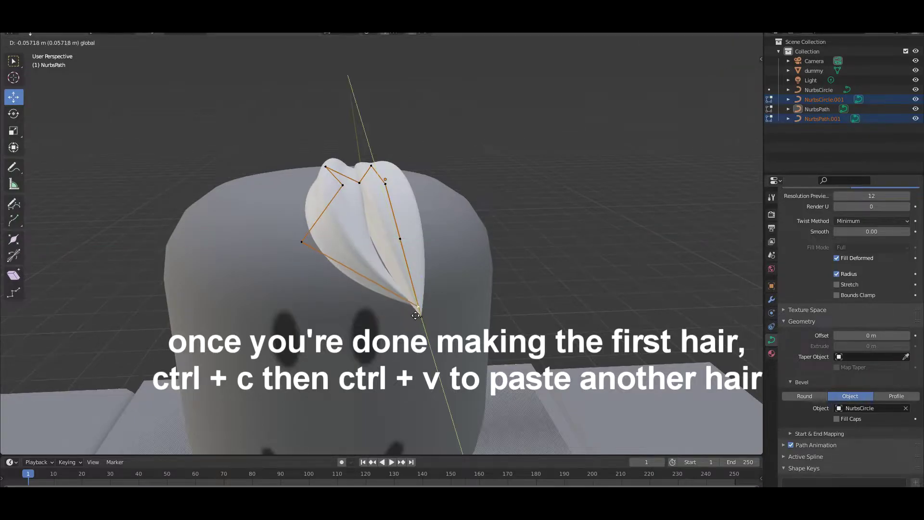
key(s)
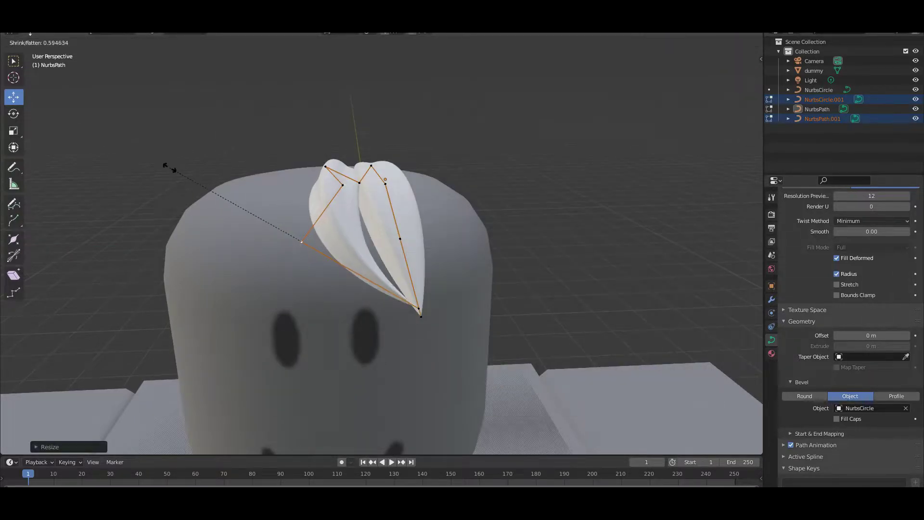
click(165, 167)
middle_drag(165, 166, 337, 188)
click(372, 182)
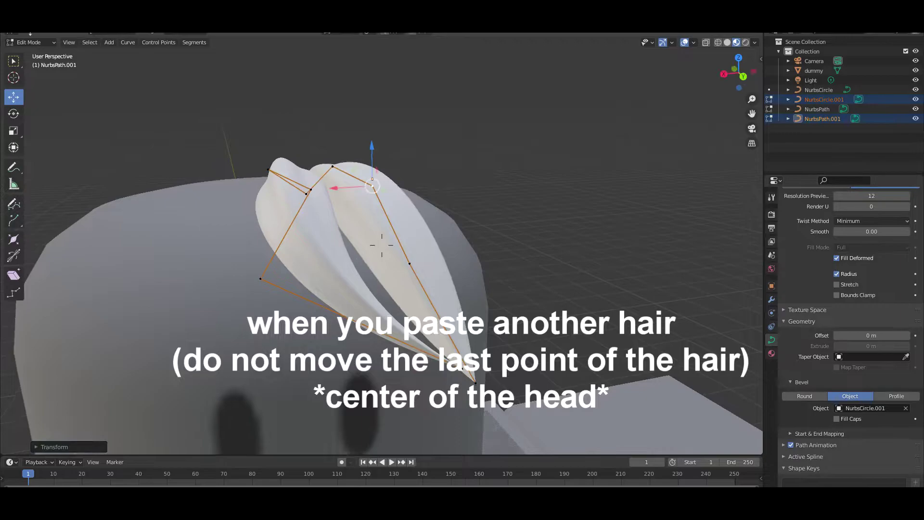
- Slide a third strand across the head on a plane and place it
key(g)
key(x)
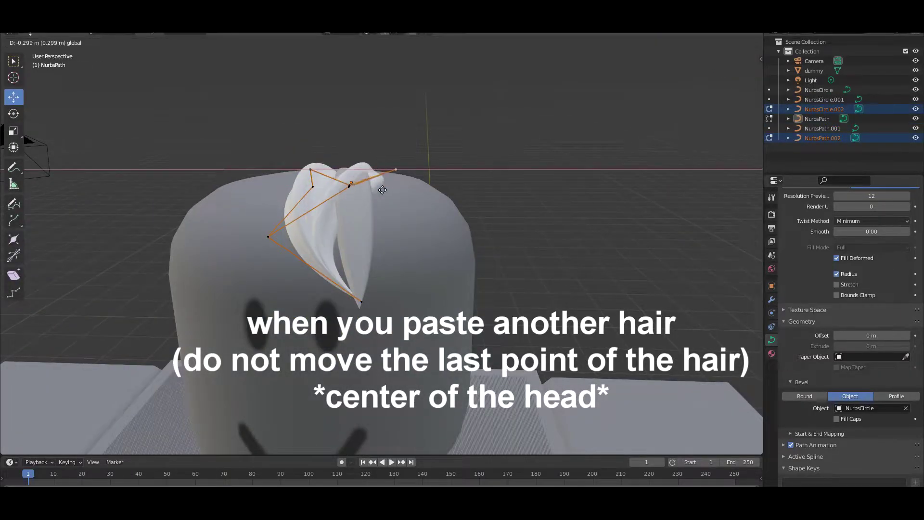
key(shift+z)
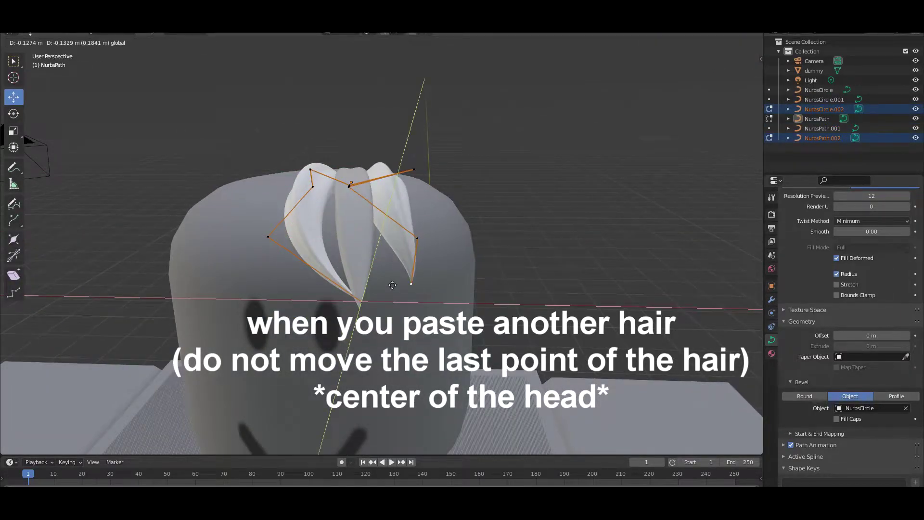
click(351, 216)
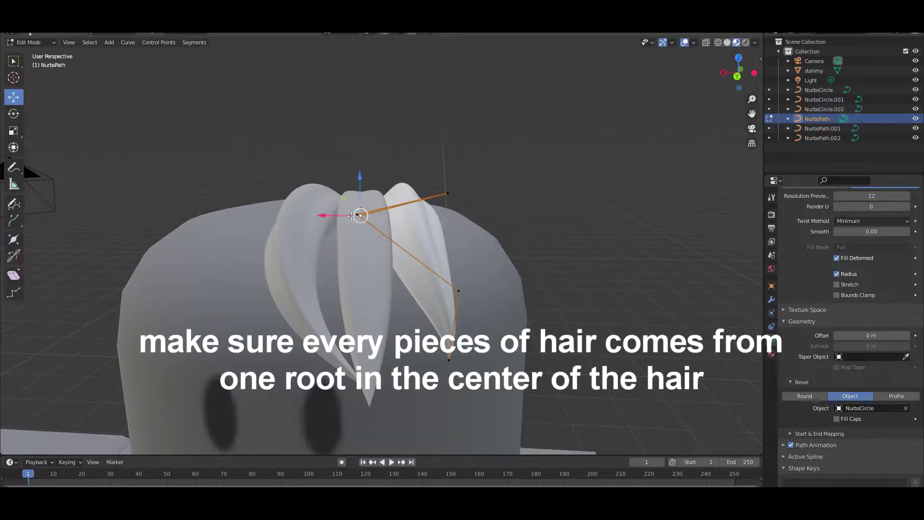
key(Tab)
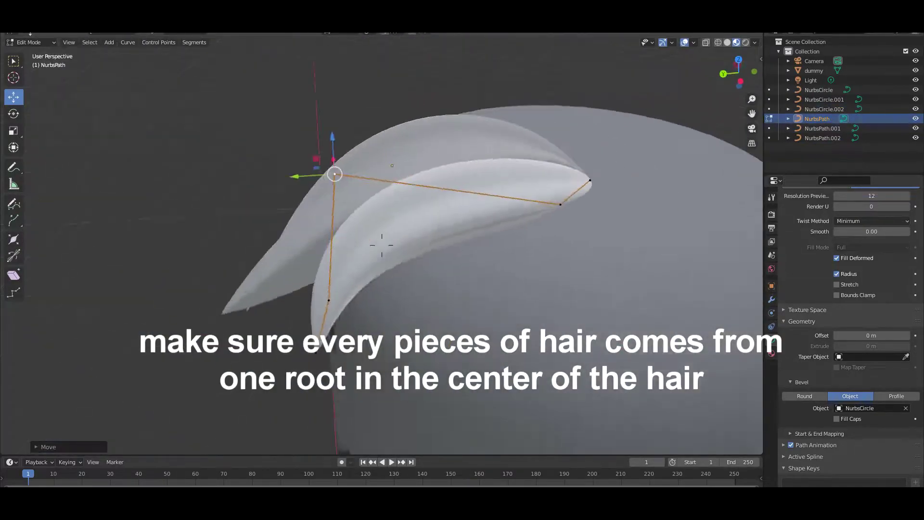
- Reshape the left and second strands' curve points and thin the second strand with Alt+S
mouse_move(348, 216)
middle_down()
mouse_move(394, 235)
mouse_move(383, 249)
middle_up()
click(393, 235)
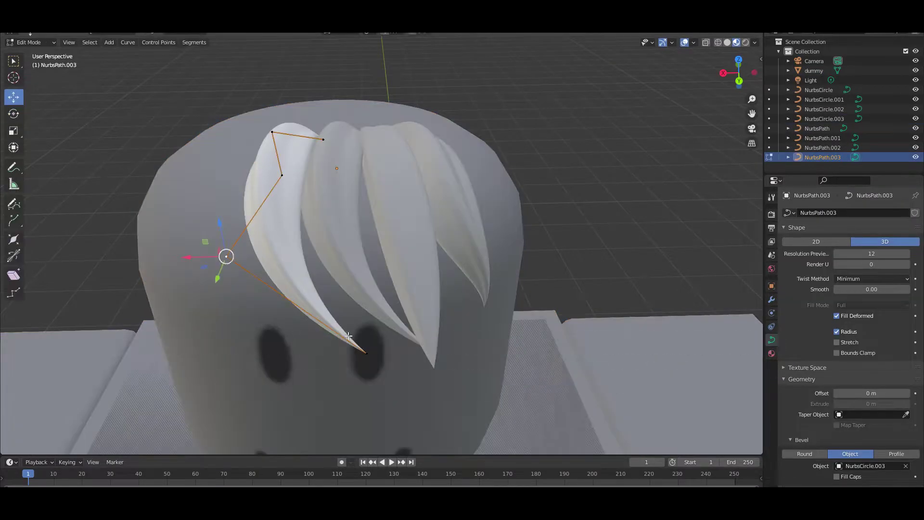
drag(391, 380, 391, 342)
middle_drag(391, 342, 337, 312)
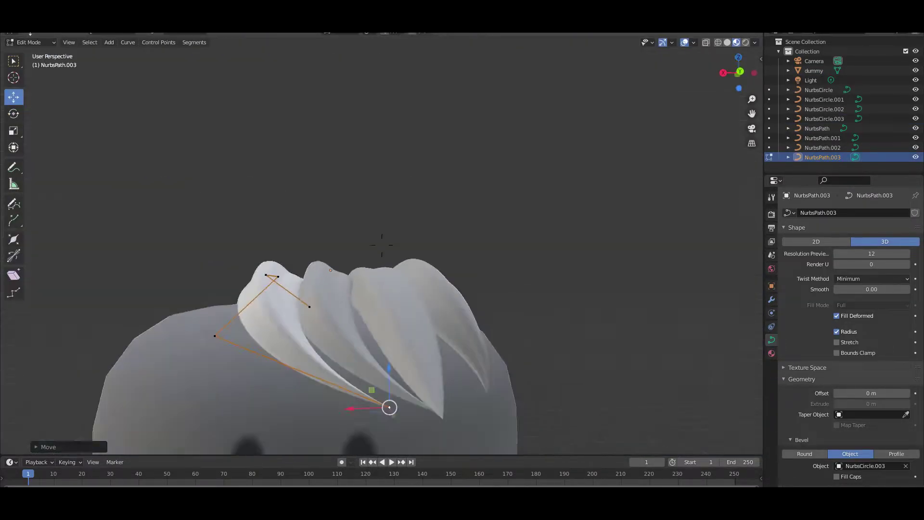
drag(267, 289, 265, 290)
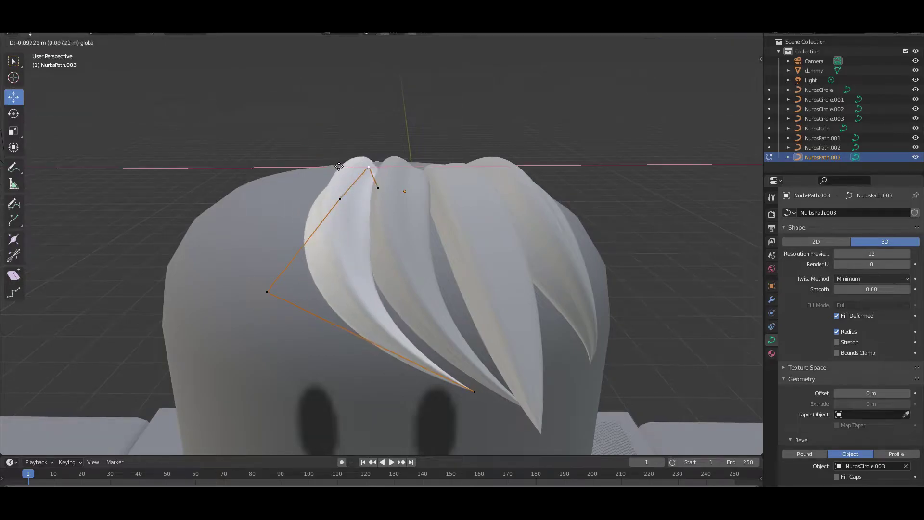
mouse_move(264, 290)
middle_down()
mouse_move(423, 264)
mouse_move(381, 246)
middle_up()
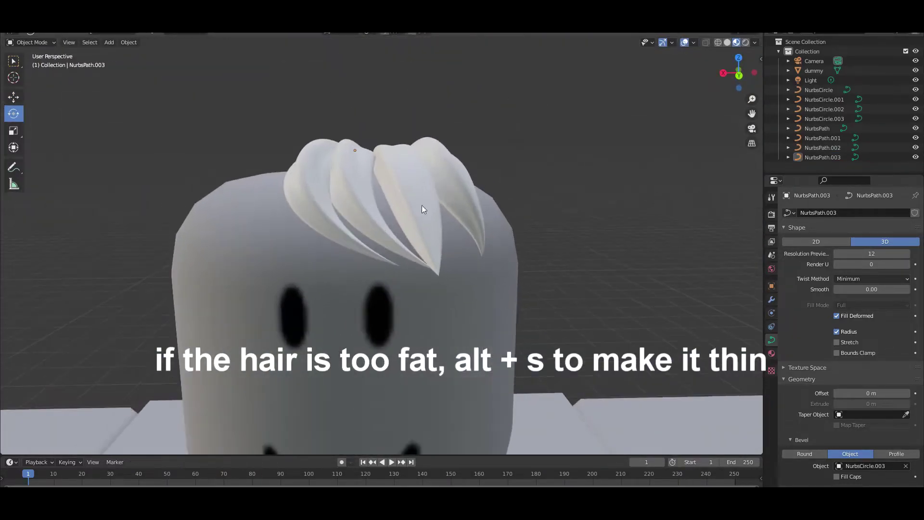
drag(404, 205, 393, 204)
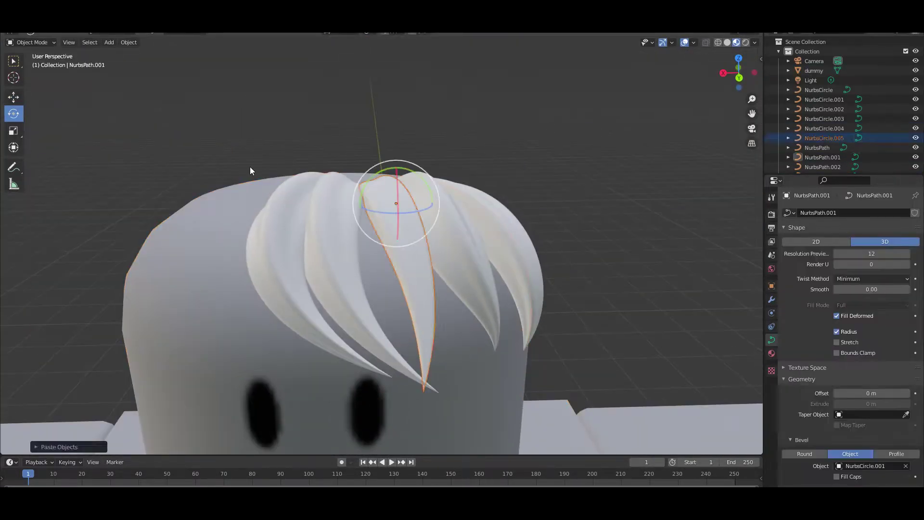
key(Tab)
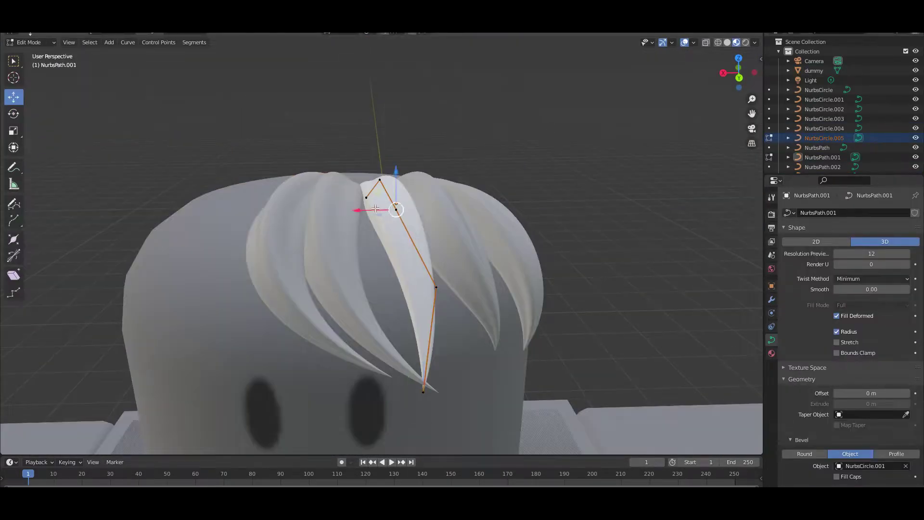
key(alt+s)
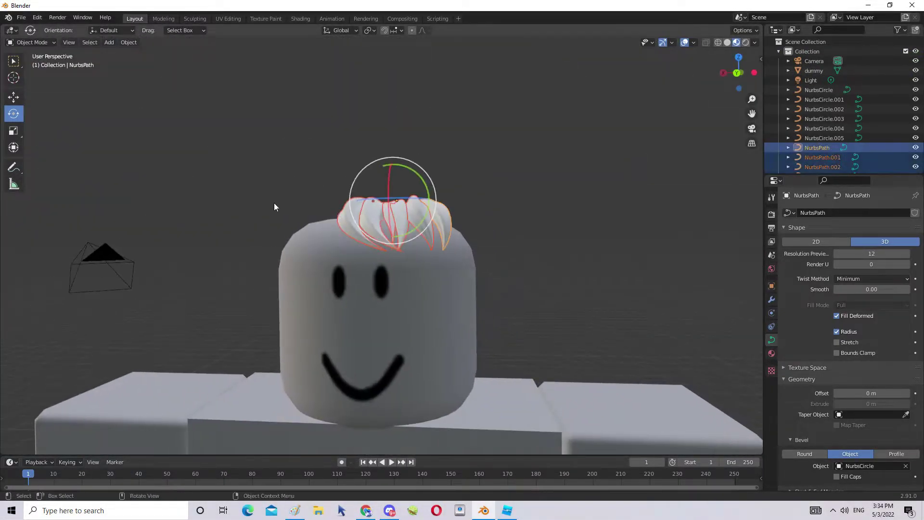
key(shift+grave)
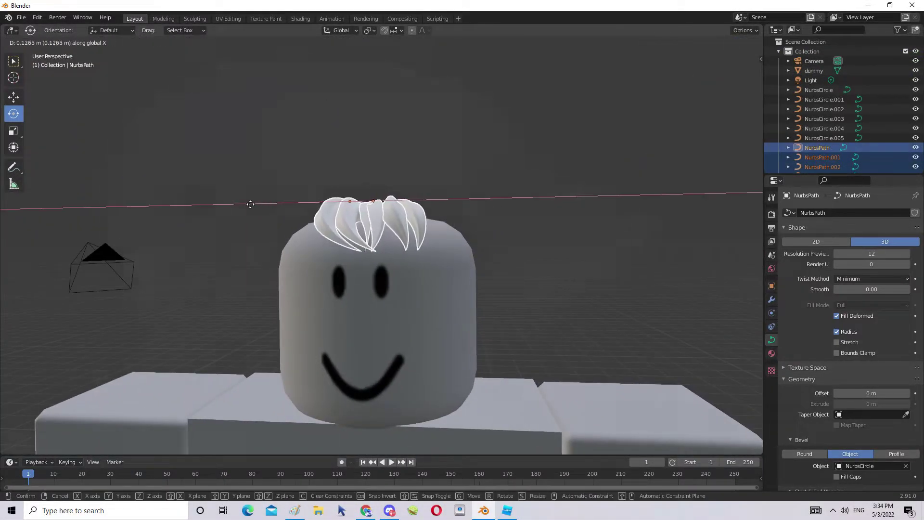
- Select the four hair strands and convert them to meshes via the F3 'conver' search
key(a)
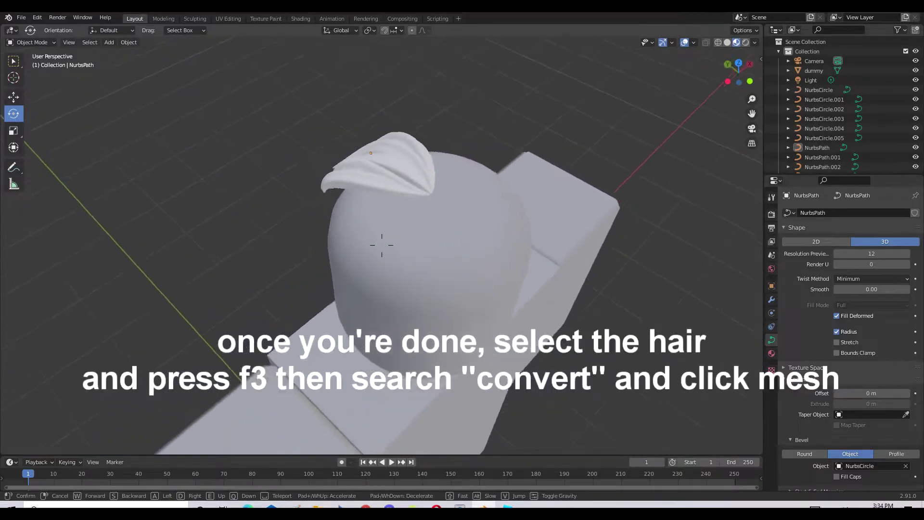
key(Escape)
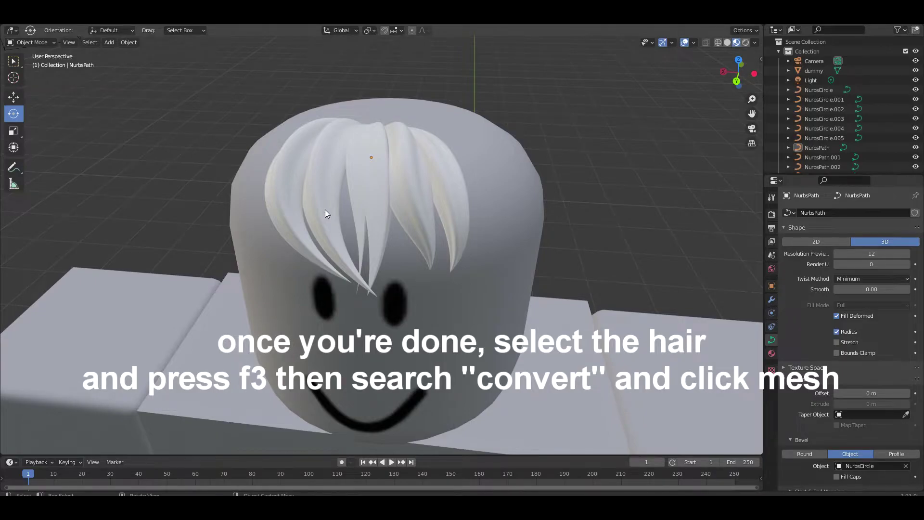
click(325, 209)
shift+click(272, 202)
shift+click(376, 215)
shift+click(469, 209)
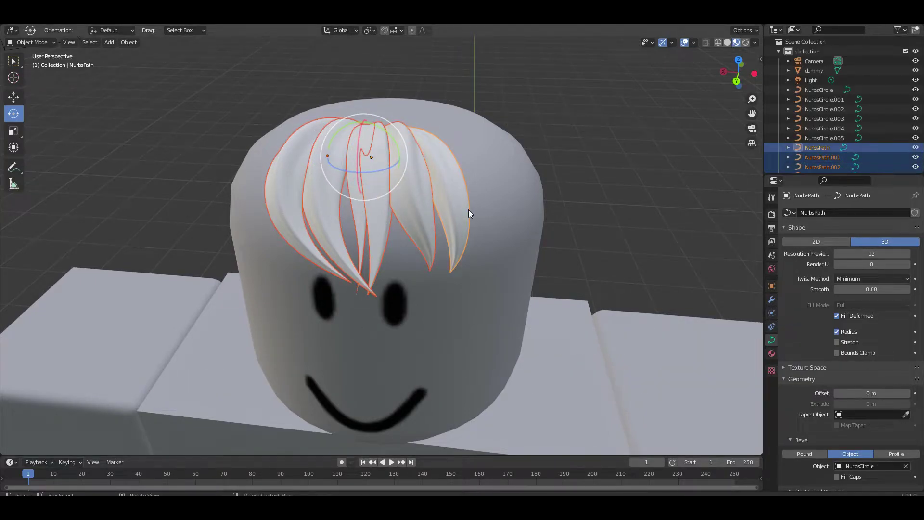
key(F3)
text(conver)
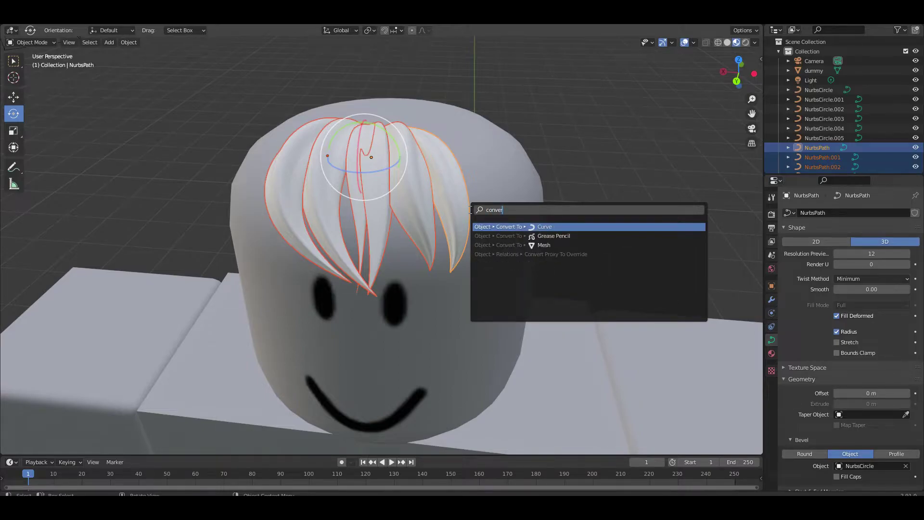
click(513, 246)
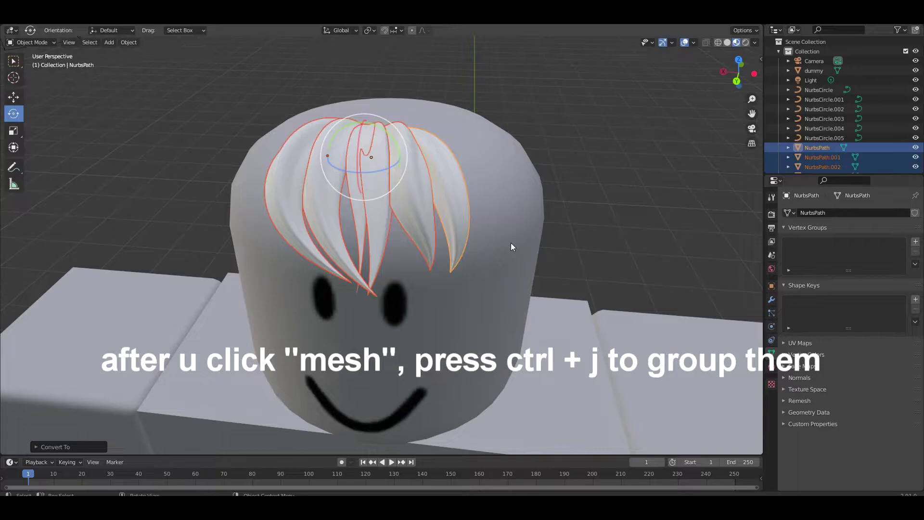
- Join the hair meshes with Ctrl+J, show Statistics (55,222 triangles), and enter Edit Mode
key(ctrl+j)
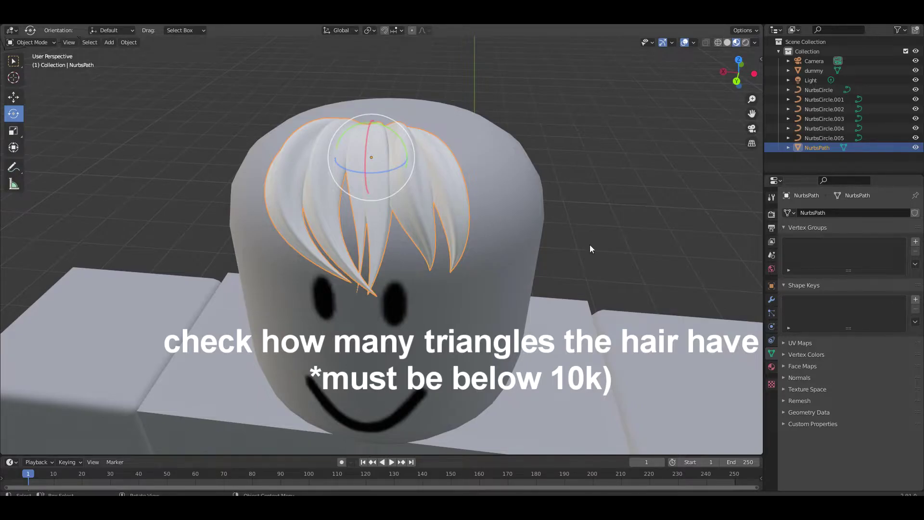
click(693, 43)
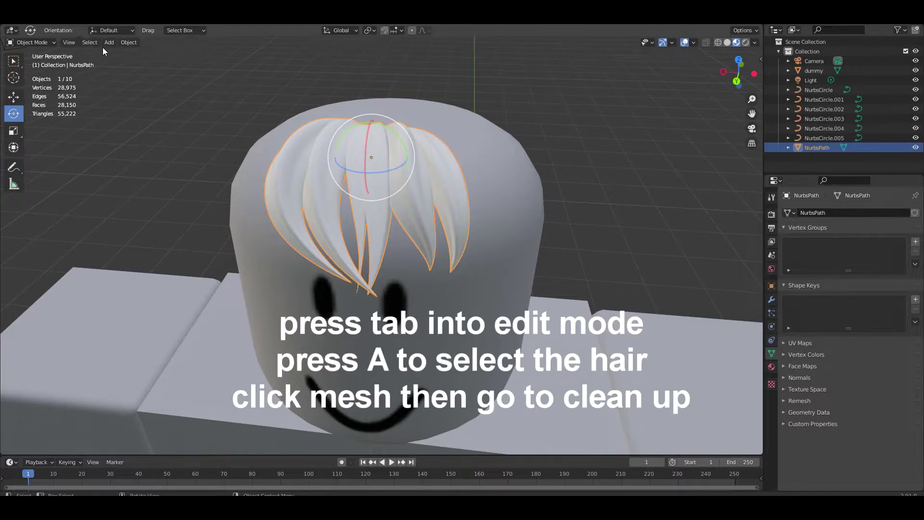
key(Tab)
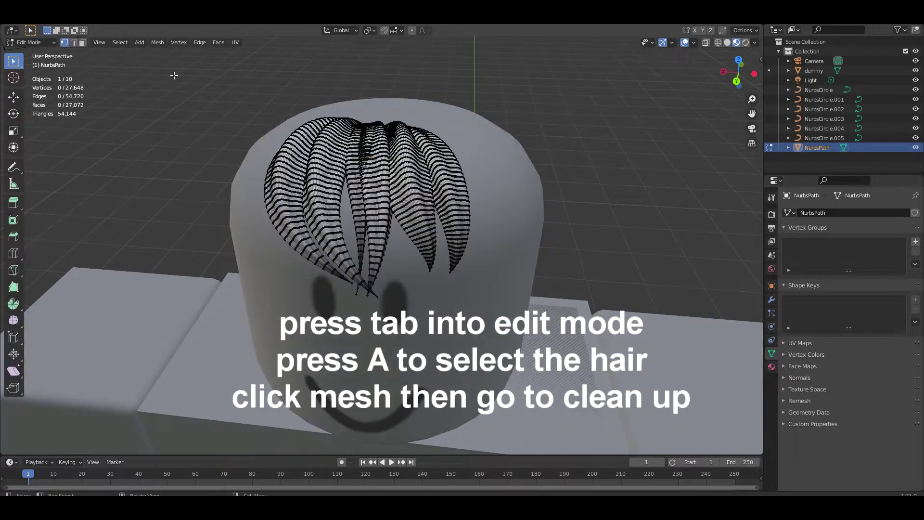
- Select all hair vertices and apply Decimate Geometry at ratio 0.050, leaving 2,706 triangles
key(a)
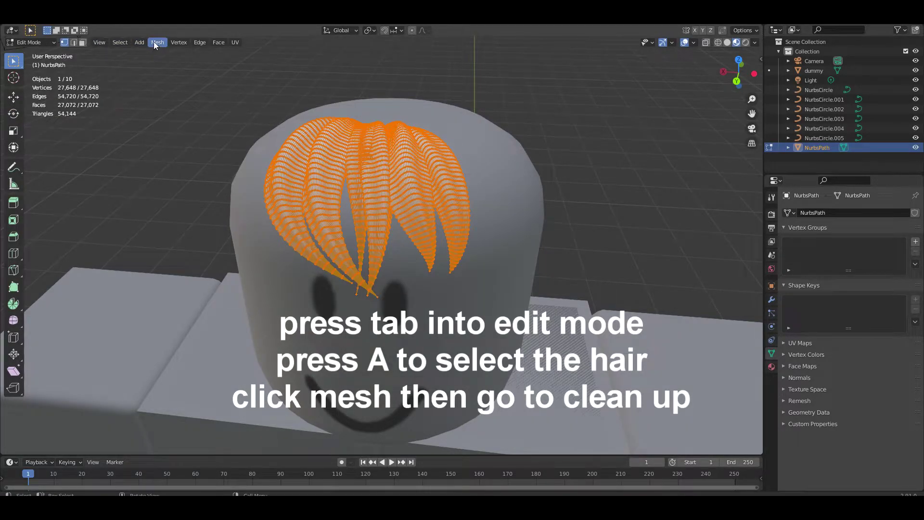
click(155, 42)
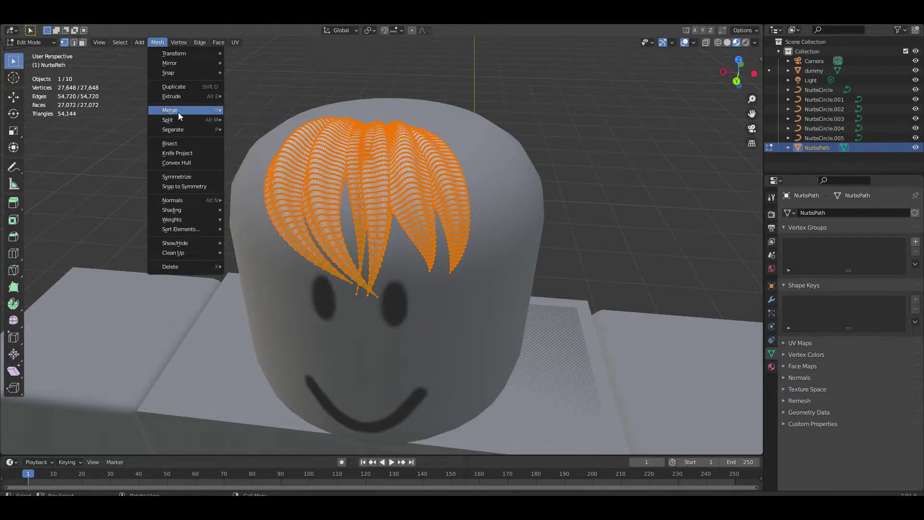
mouse_move(308, 177)
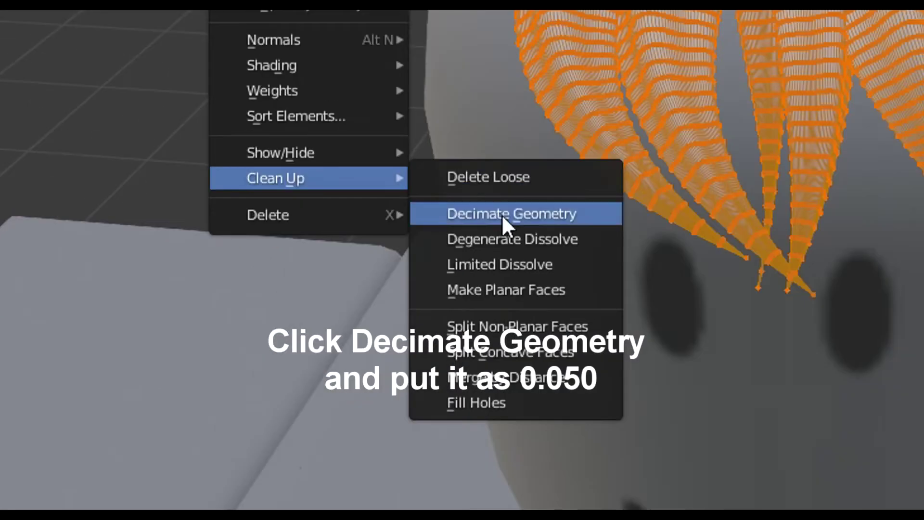
click(502, 214)
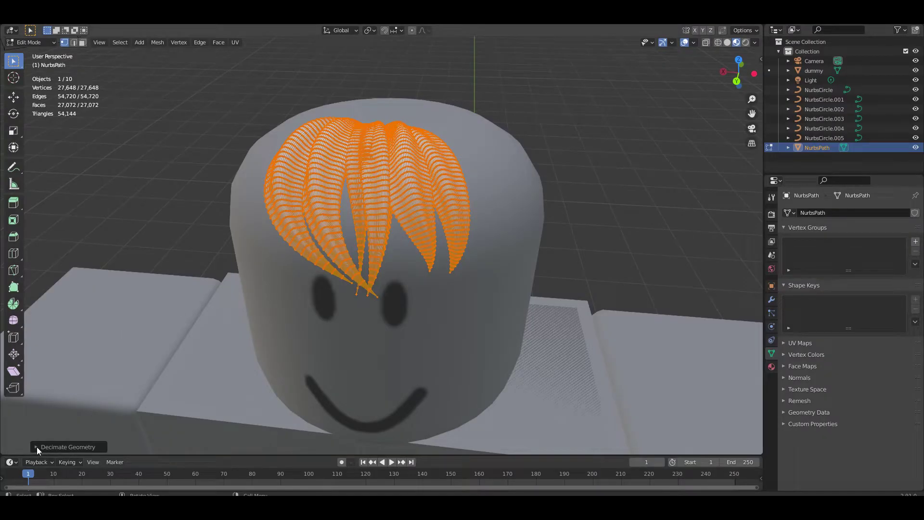
click(36, 447)
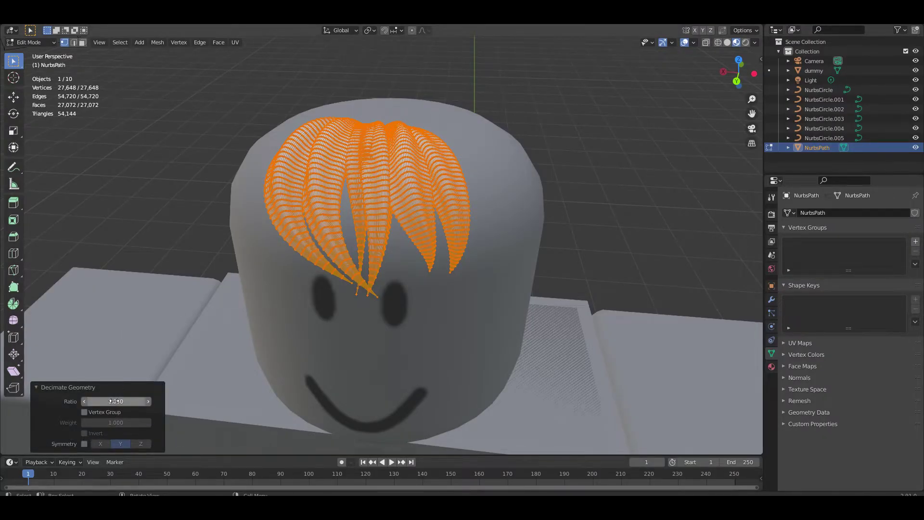
click(116, 401)
text(0.050)
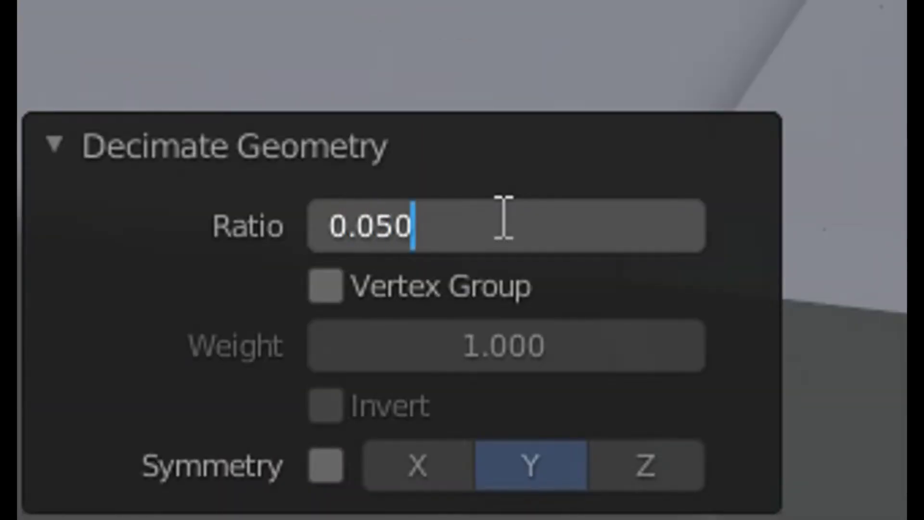
key(Return)
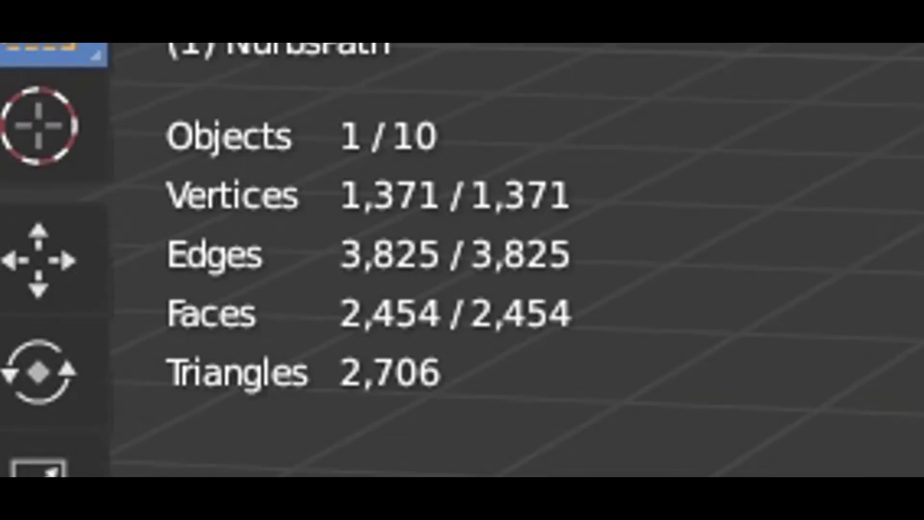
key(Tab)
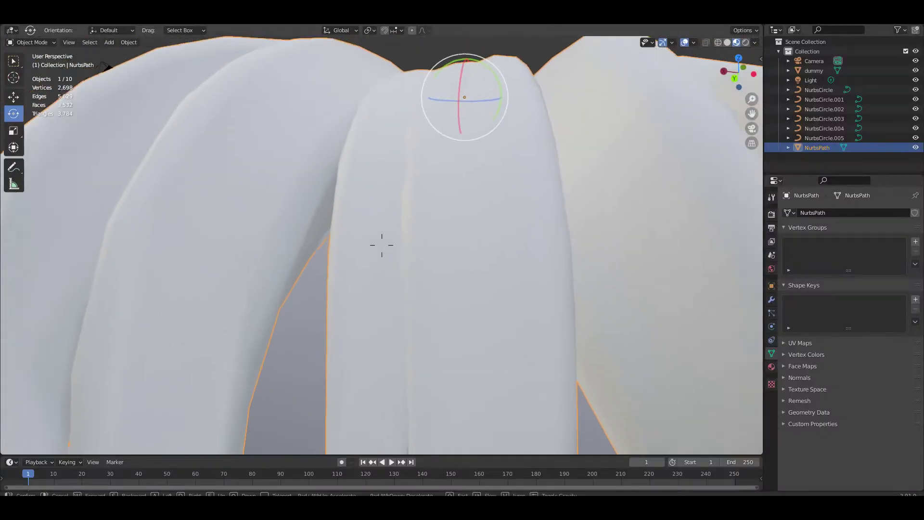
scroll(381, 244, down, 5)
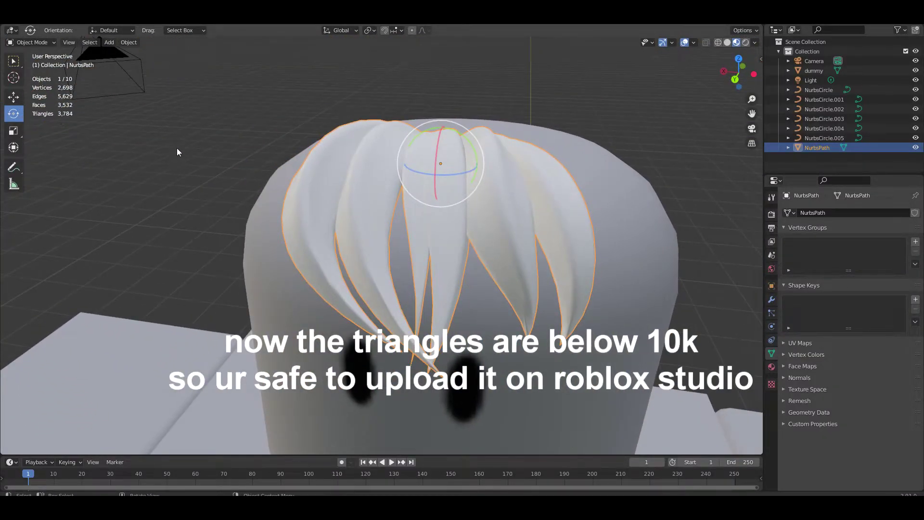
key(Tab)
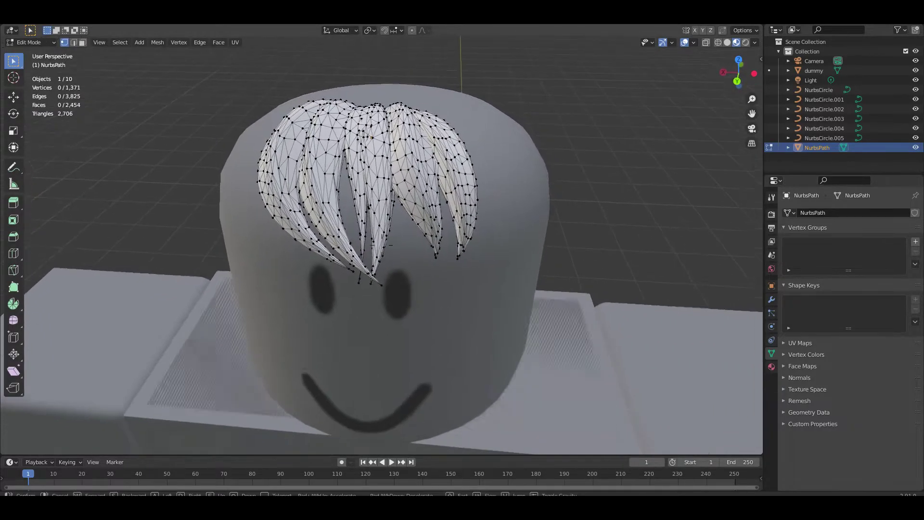
- Select all hair vertices and open white.jpg from Documents\a in the UV Editing workspace
click(382, 241)
key(a)
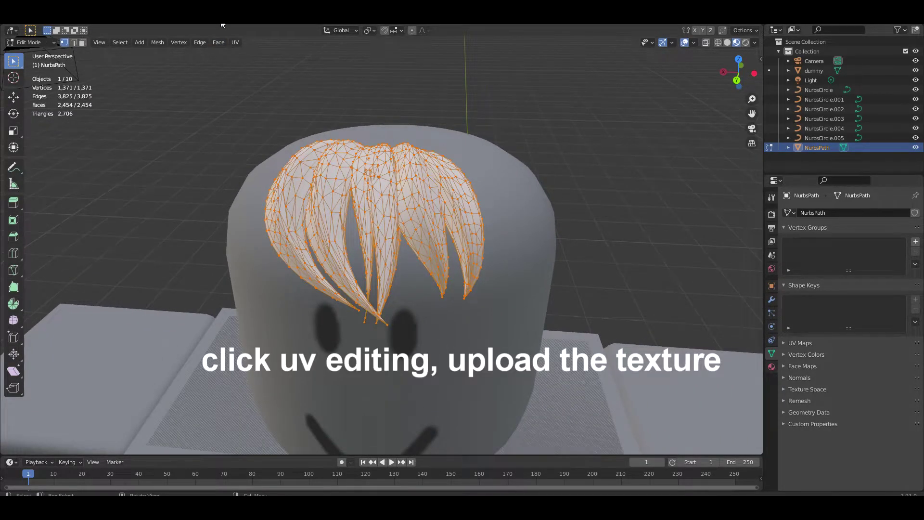
click(223, 25)
scroll(524, 158, up, 4)
mouse_move(484, 170)
middle_down()
mouse_move(475, 181)
mouse_move(481, 207)
middle_up()
click(217, 42)
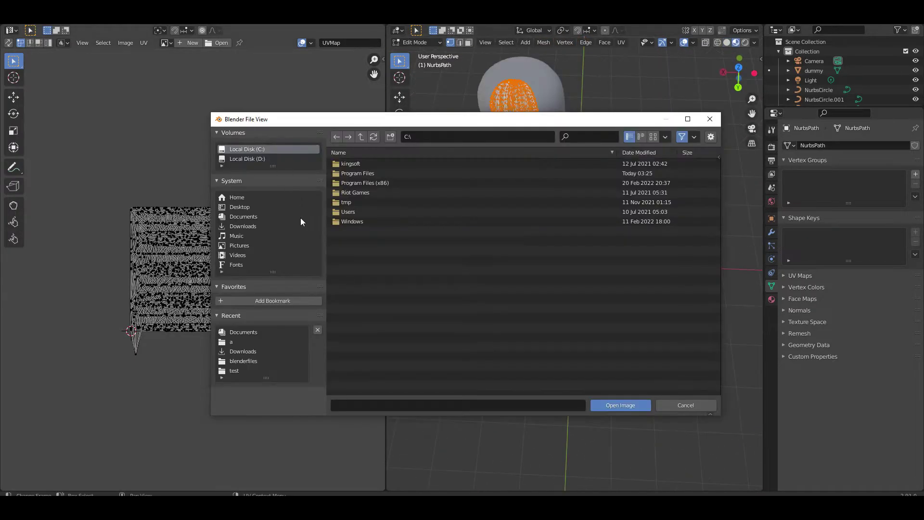
click(251, 217)
double_click(351, 171)
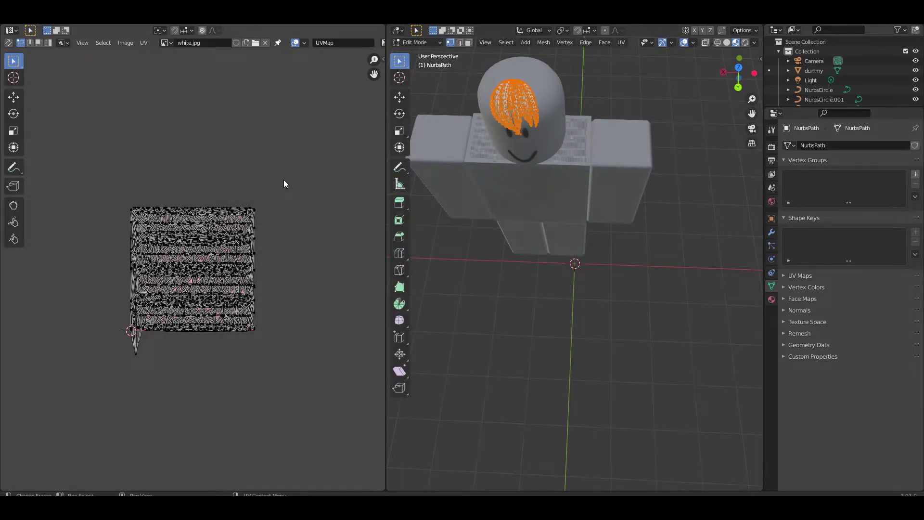
key(Tab)
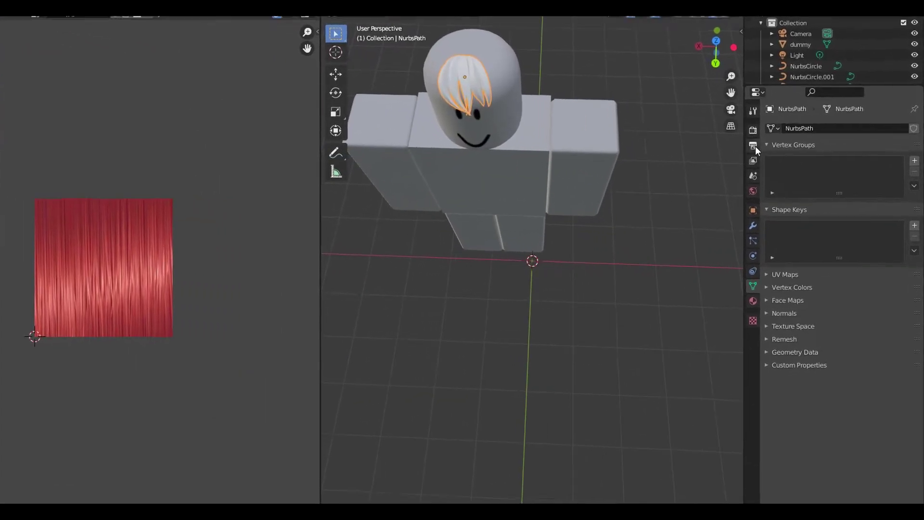
click(771, 232)
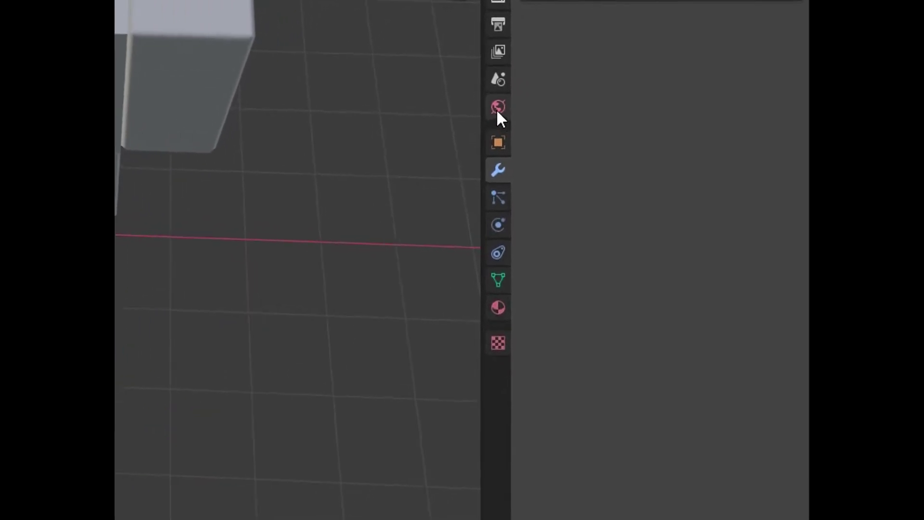
- Create a new hair material using white.jpg from Documents\a as its Base Color image texture
click(411, 295)
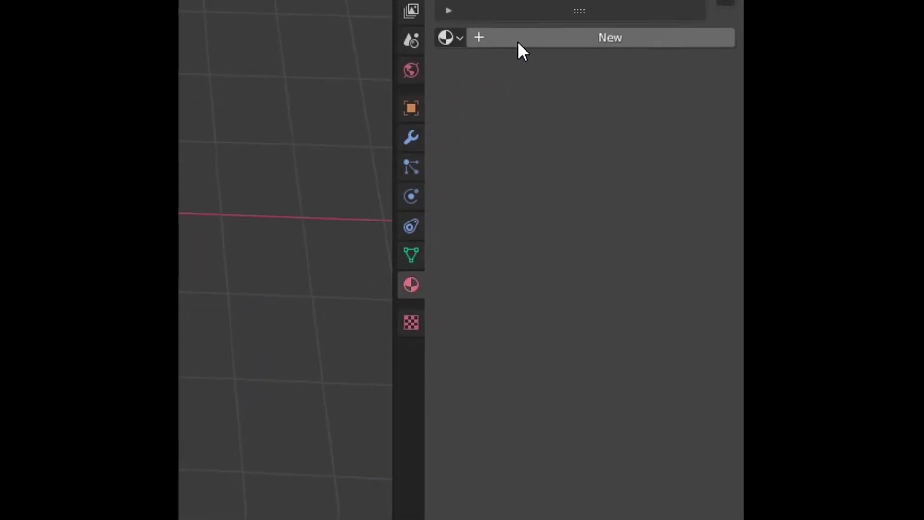
click(518, 41)
click(633, 202)
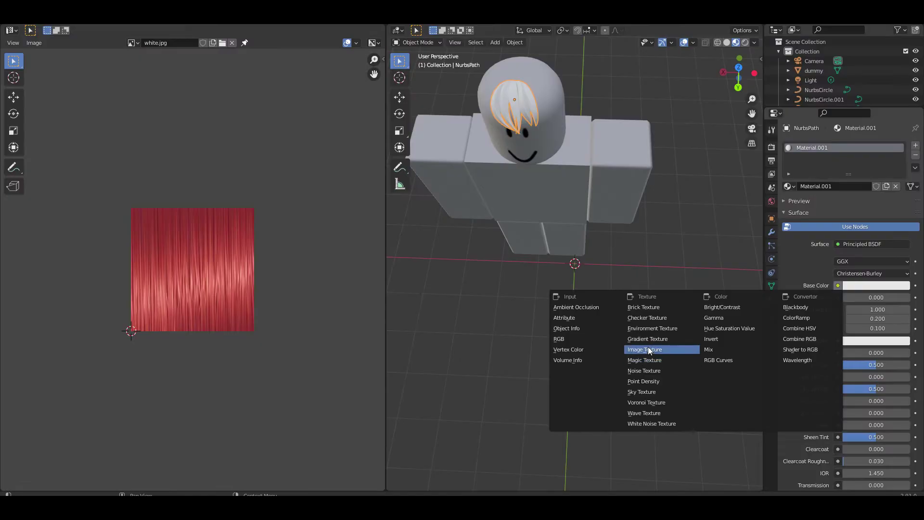
click(648, 350)
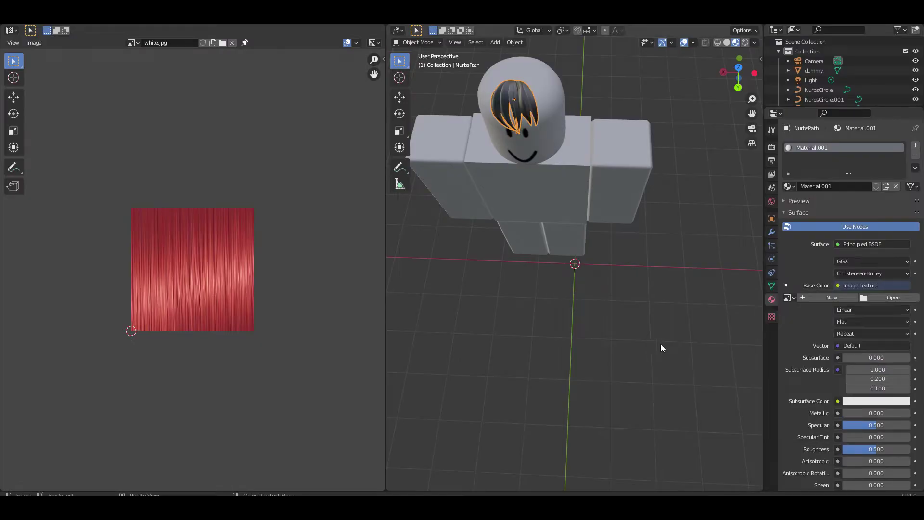
click(885, 297)
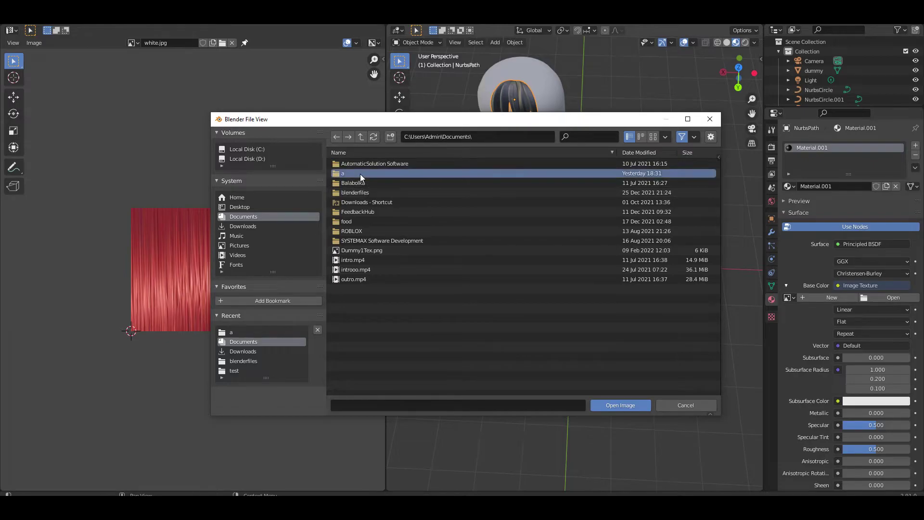
click(360, 174)
double_click(352, 166)
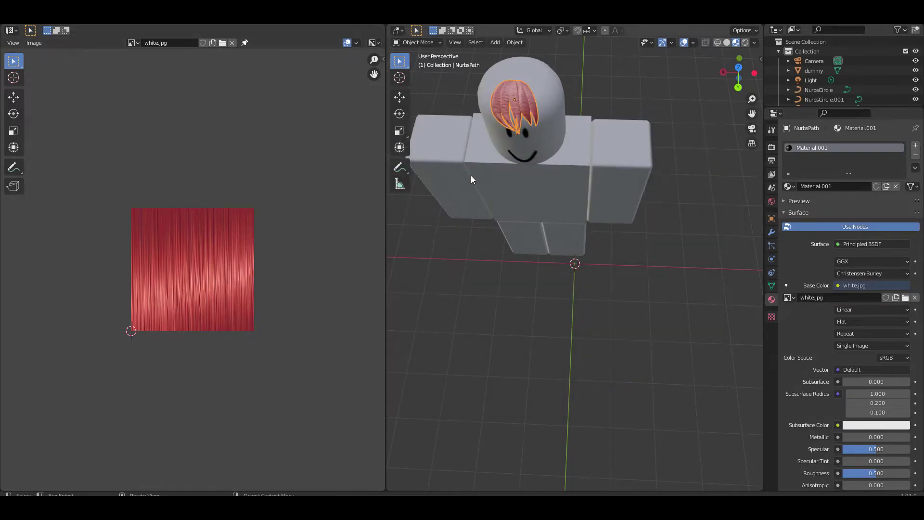
key(shift+grave)
key(w)
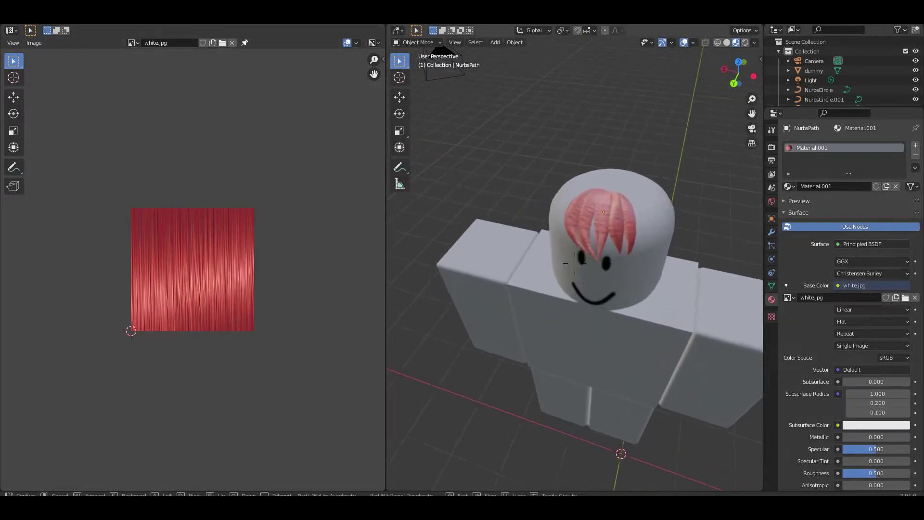
key(s)
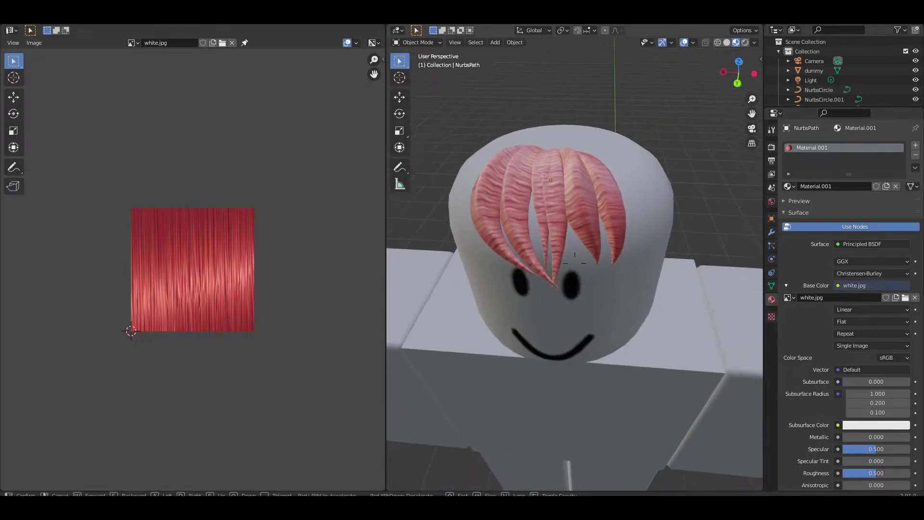
- Rotate the hair's UV layout 90° and move it onto the red strand texture
click(524, 180)
key(Tab)
key(a)
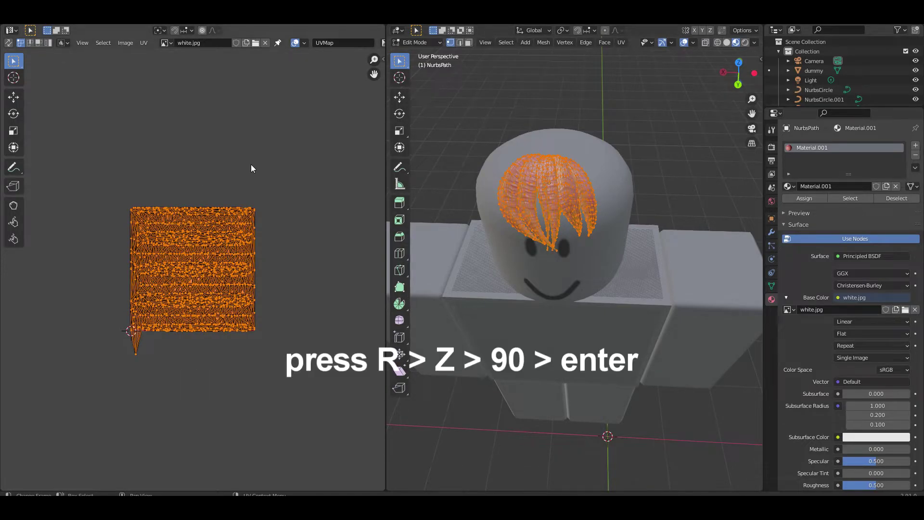
key(r)
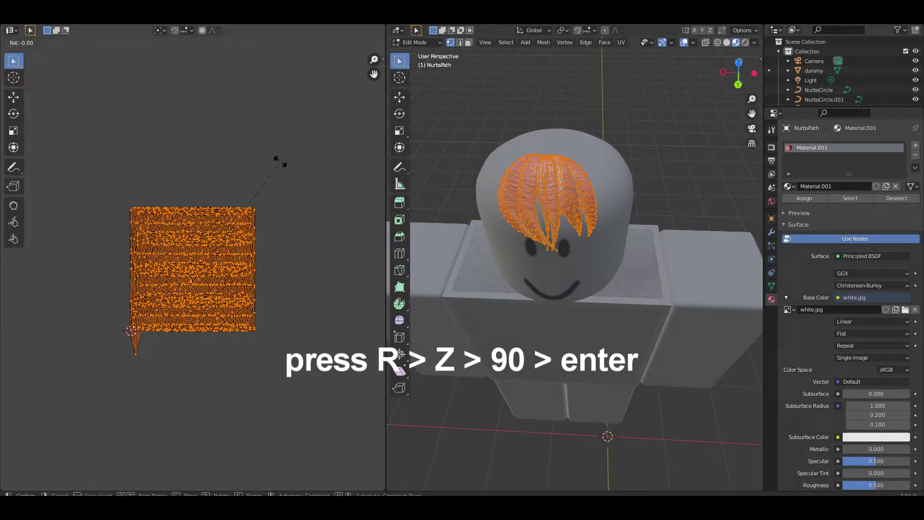
text(9)
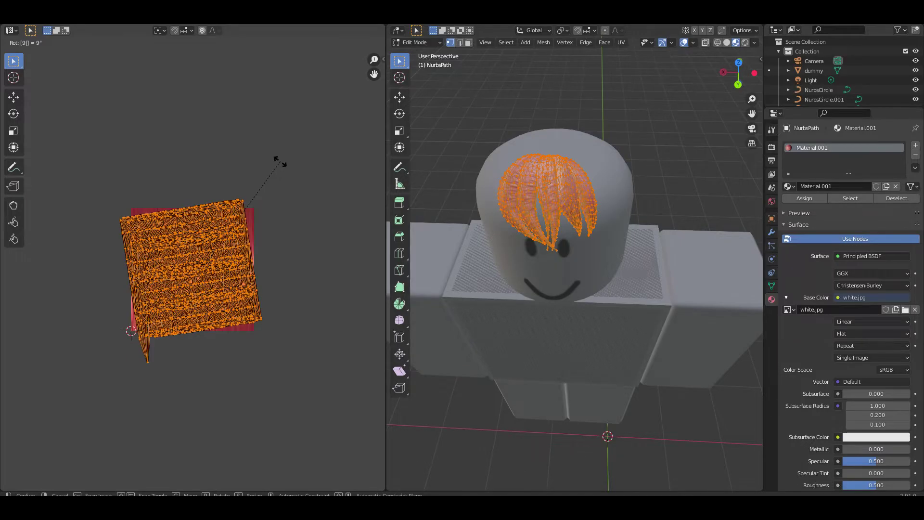
text(0)
key(alt+a)
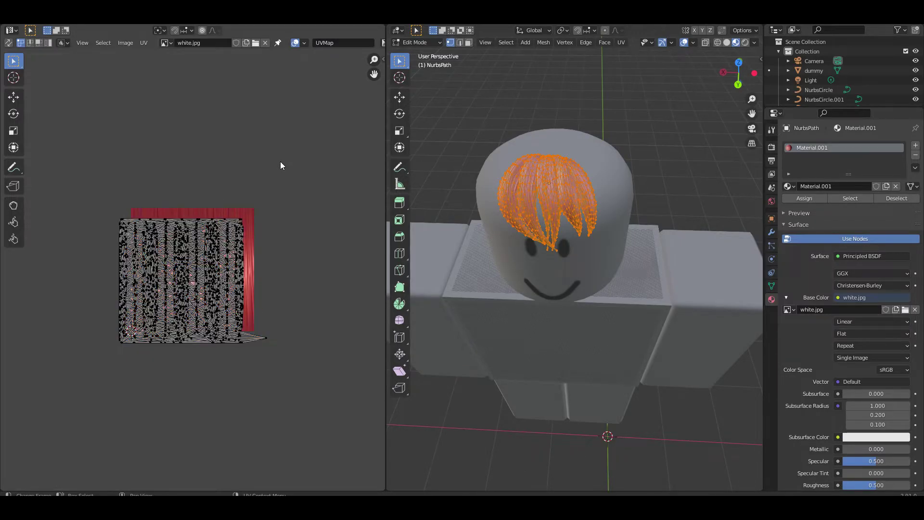
key(a)
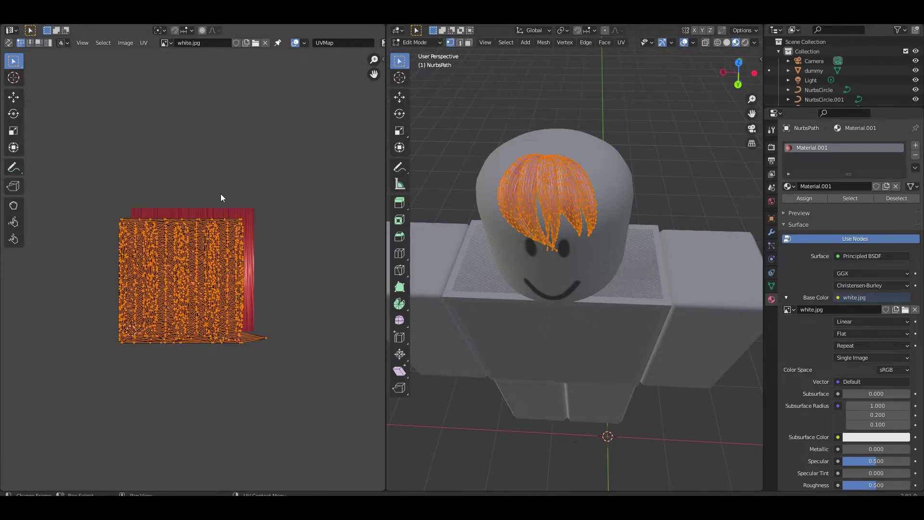
key(g)
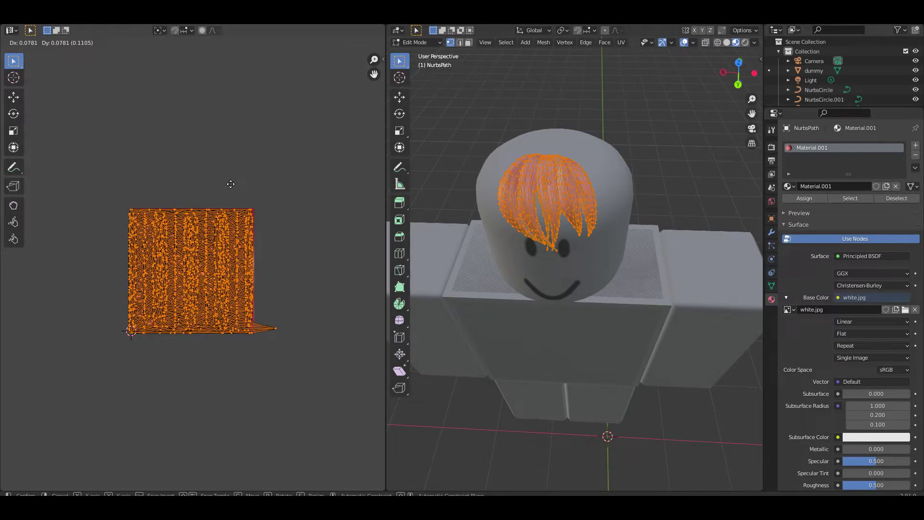
key(Tab)
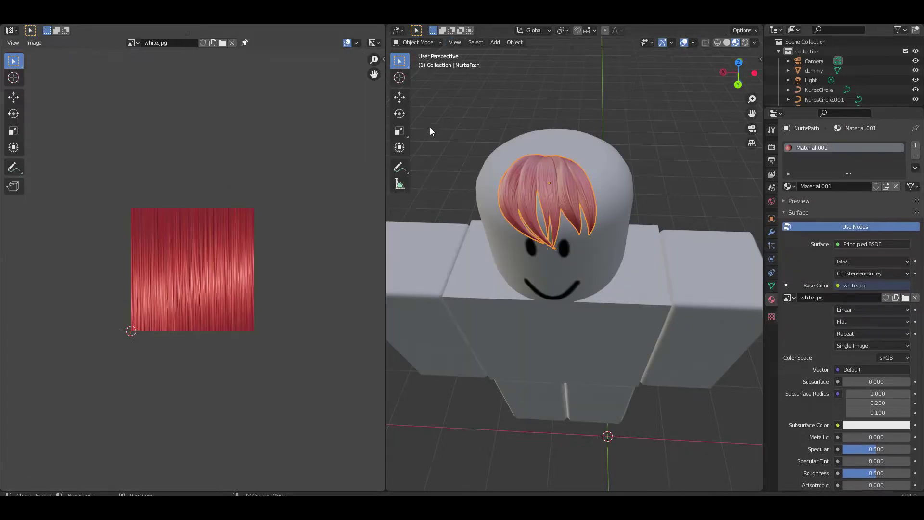
click(149, 23)
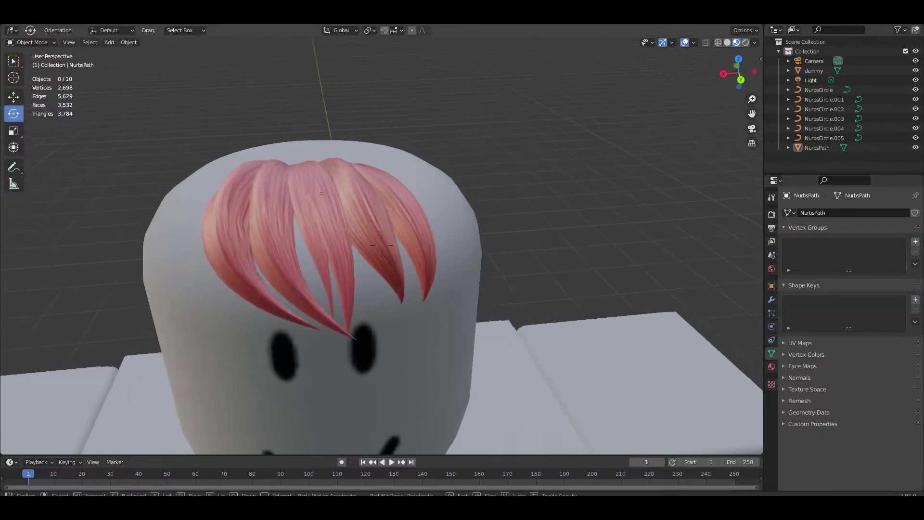
- Fly around the dummy's head in walk mode to inspect the pink hair, then select the hair
key(shift+grave)
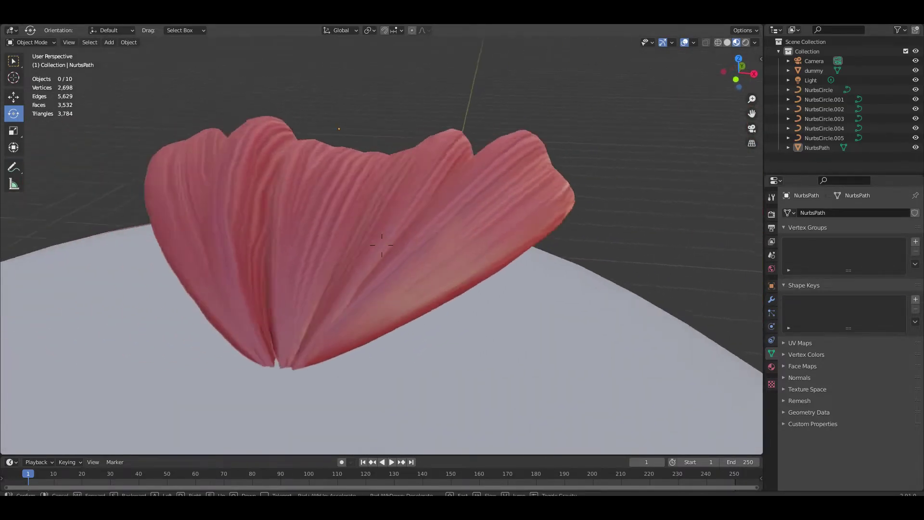
key(w)
key(s)
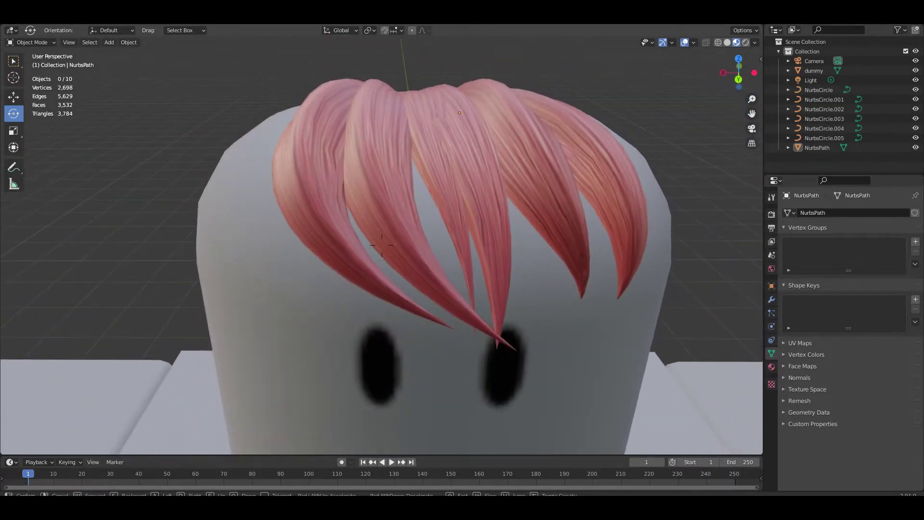
key(s)
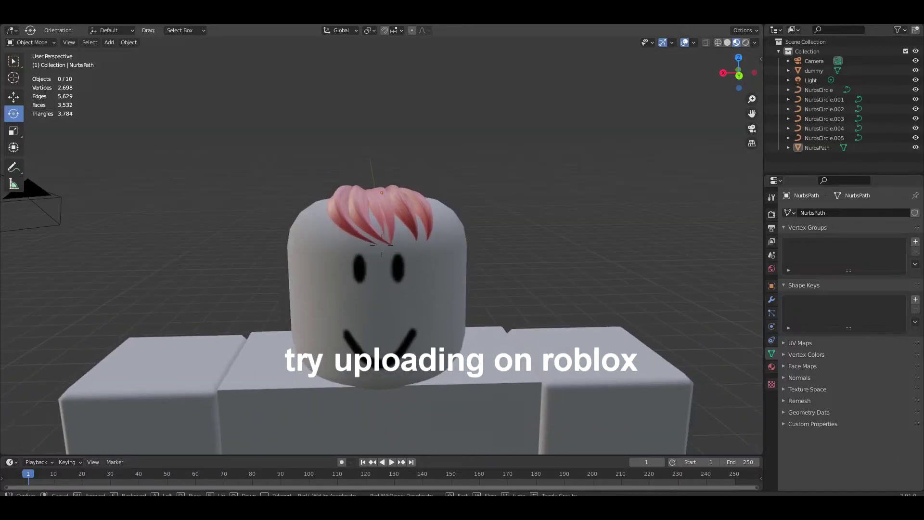
click(381, 215)
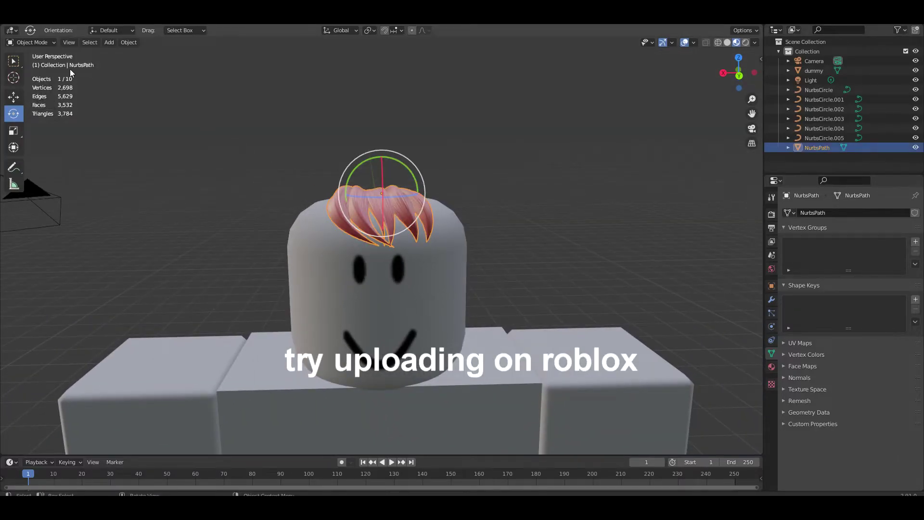
- Delete the dummy head, then export the selected hair as Wavefront OBJ plpllp.obj
click(325, 313)
key(x)
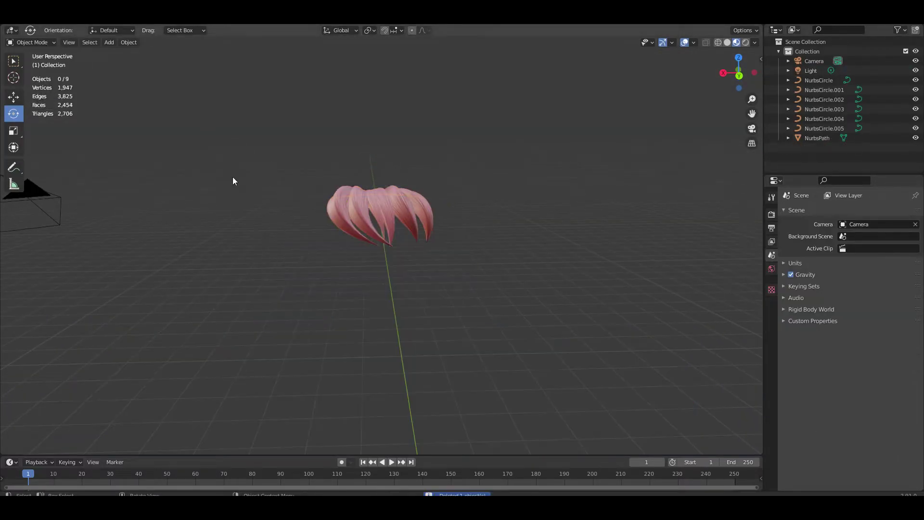
click(398, 227)
click(18, 24)
mouse_move(36, 157)
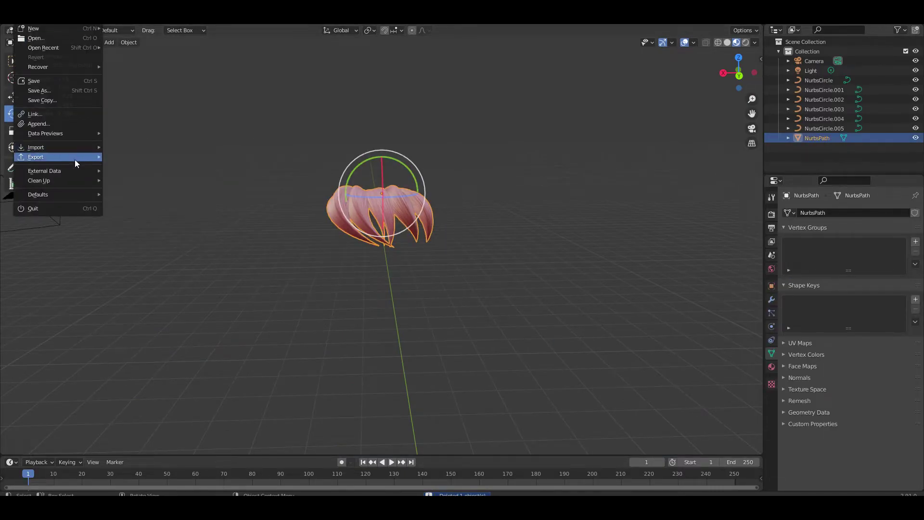
click(149, 233)
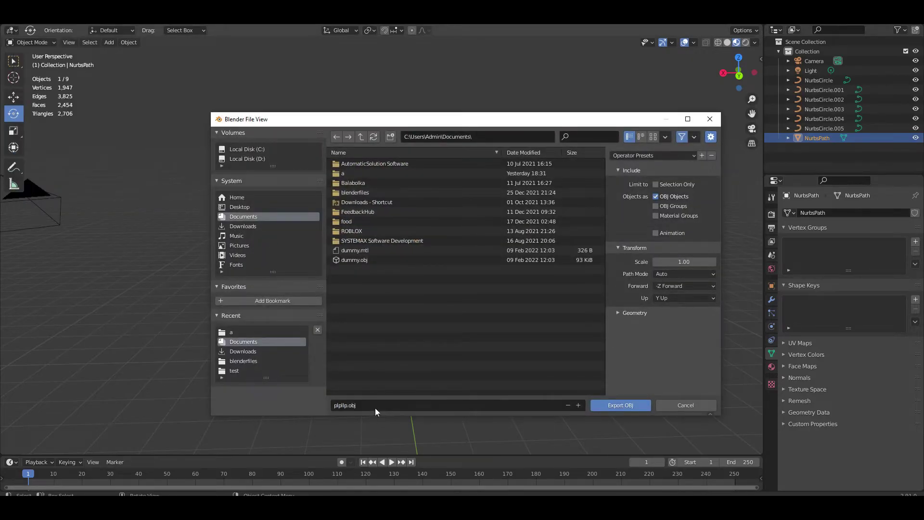
click(622, 405)
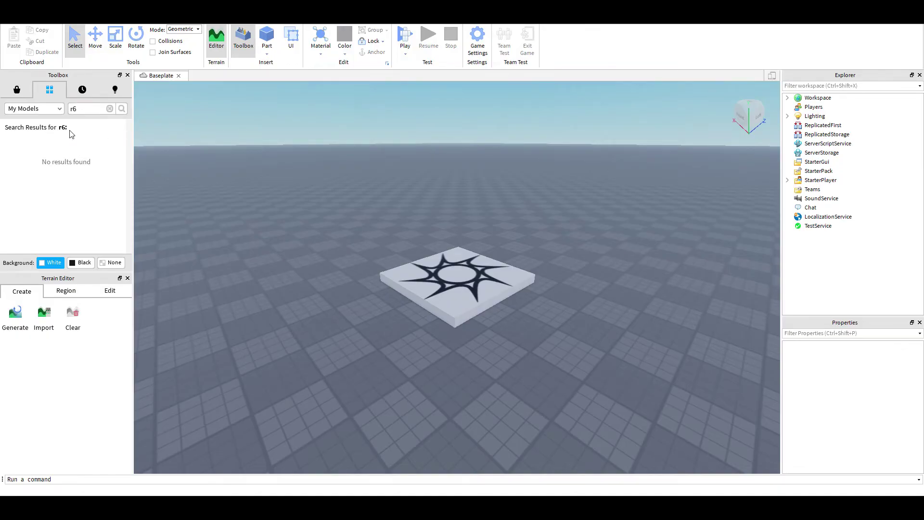
- Search the Marketplace for r6 and place an R6 StarterCharacter in the scene
click(25, 90)
text(r)
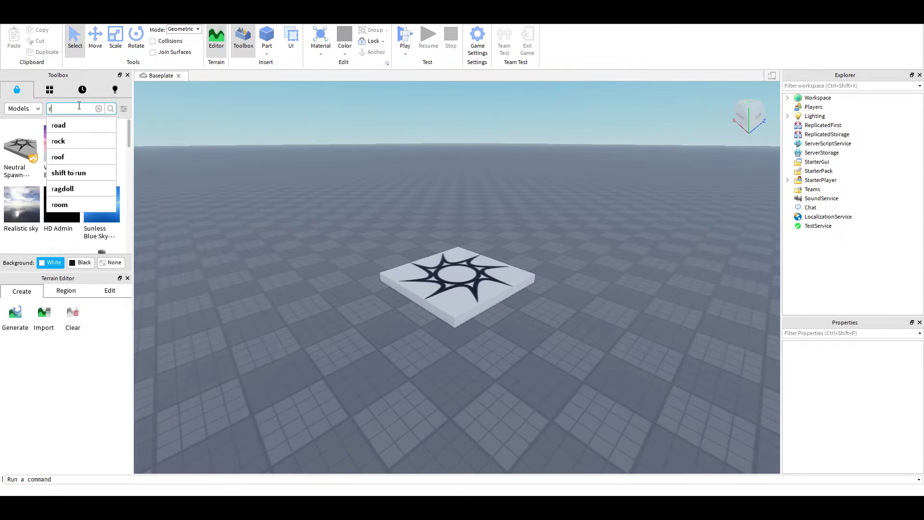
text(6)
key(Return)
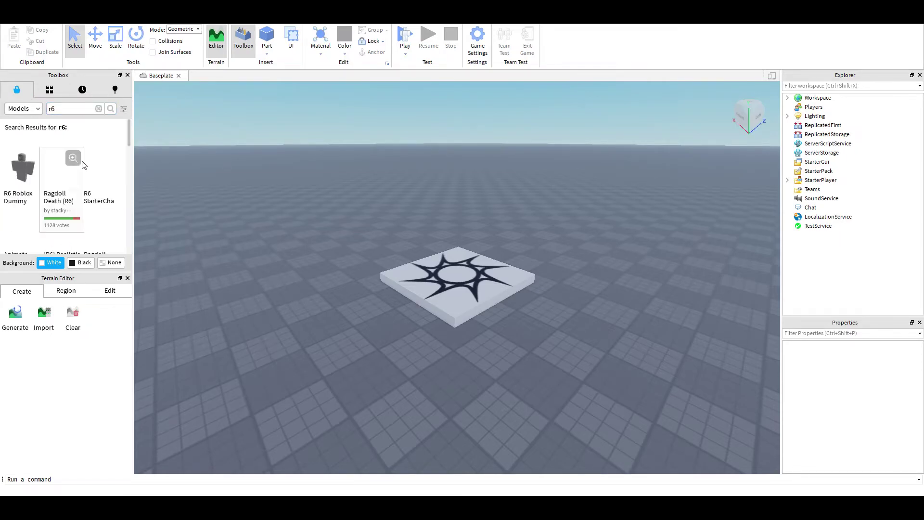
drag(105, 175, 415, 272)
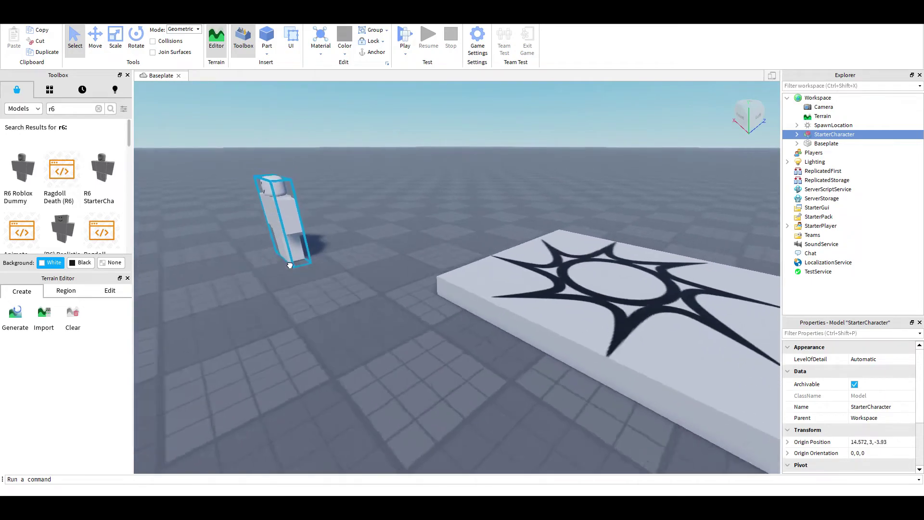
key(f)
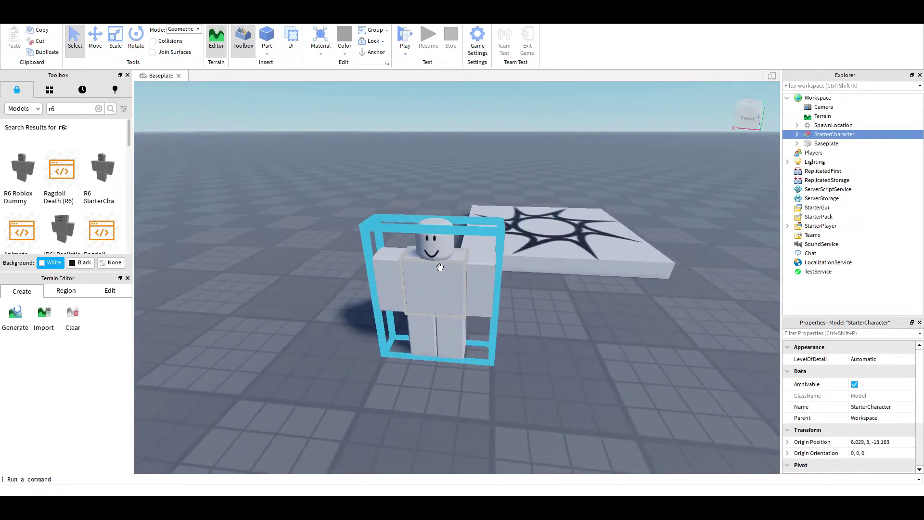
- Insert a MeshPart and move it directly under Workspace in Explorer
right_click(632, 373)
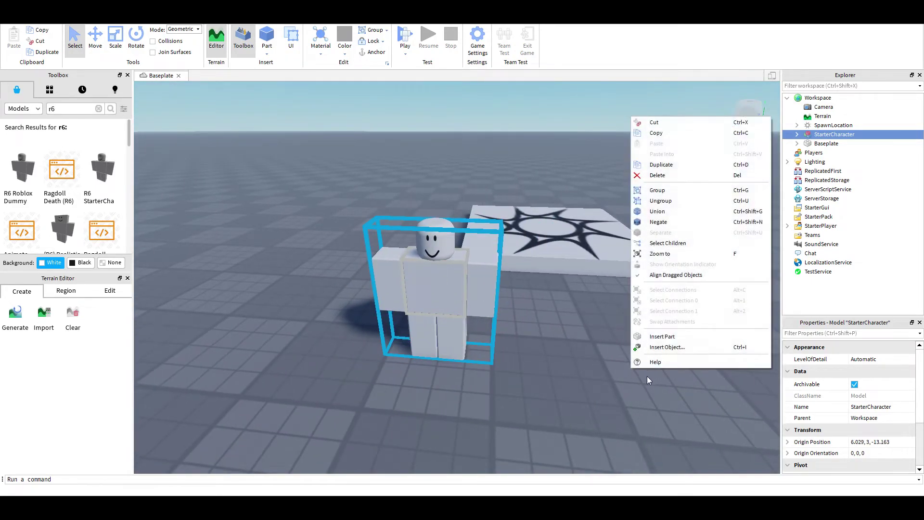
click(657, 347)
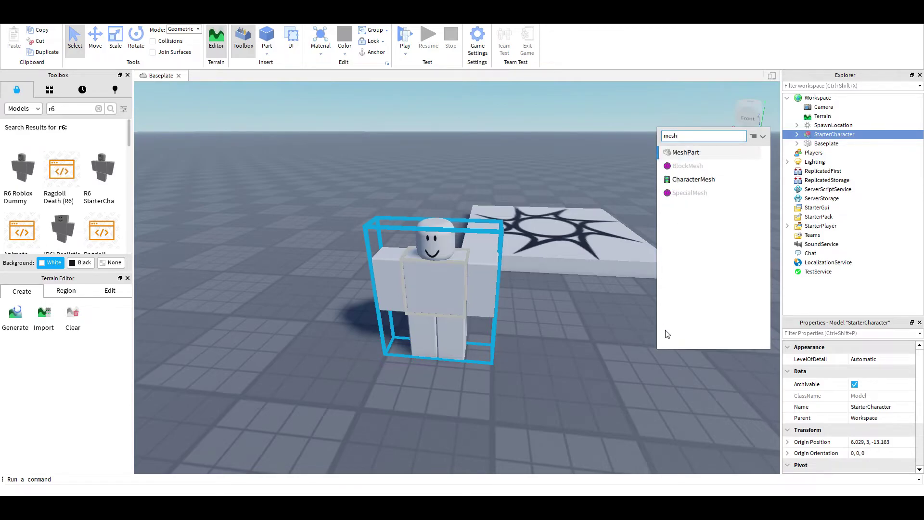
click(696, 154)
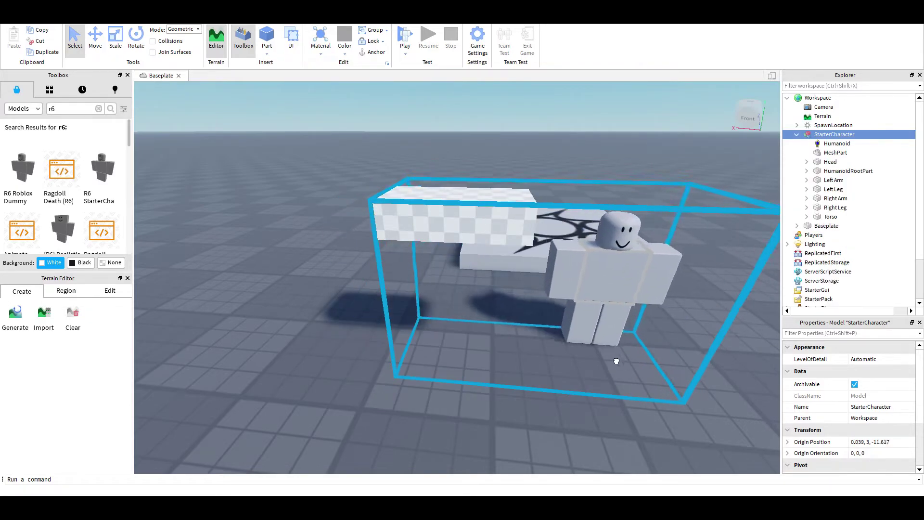
drag(818, 152, 828, 133)
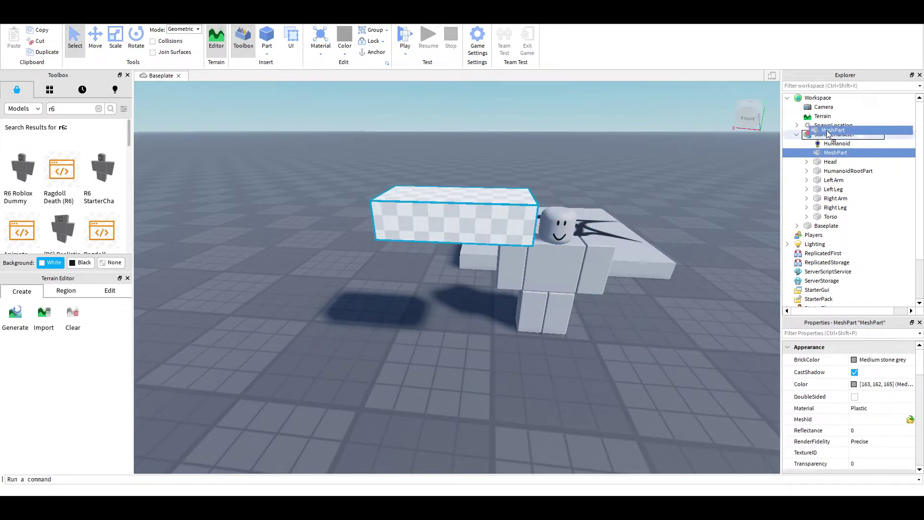
drag(822, 100, 822, 100)
right_click(824, 220)
- Set the MeshPart's MeshId to the plpllp mesh, keeping its current position, and view it
click(677, 392)
click(825, 217)
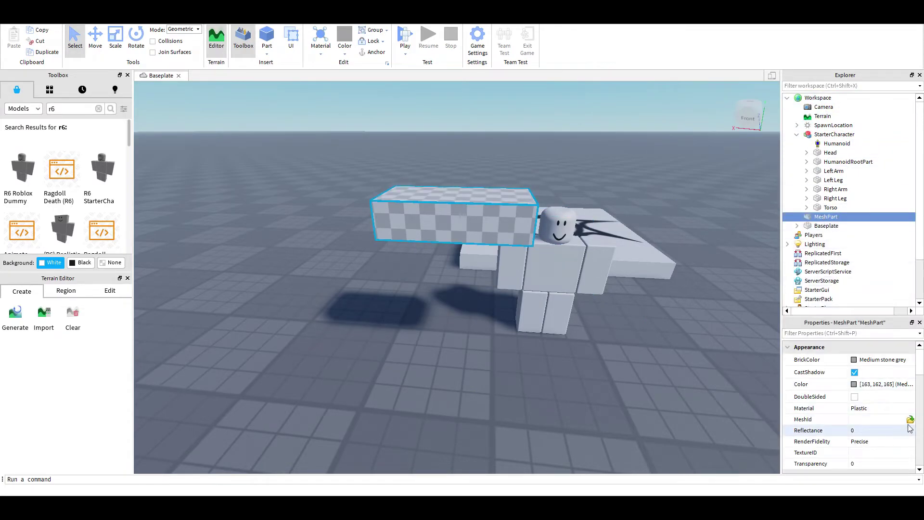
click(911, 420)
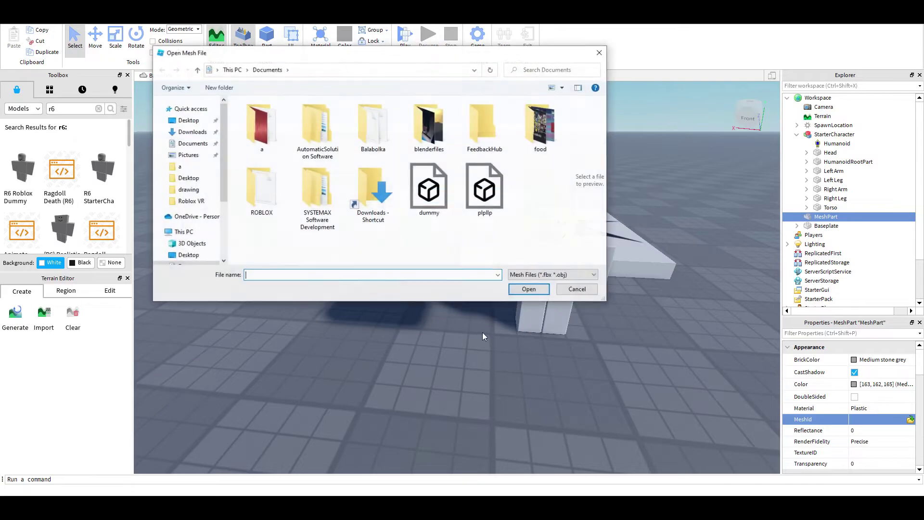
double_click(478, 200)
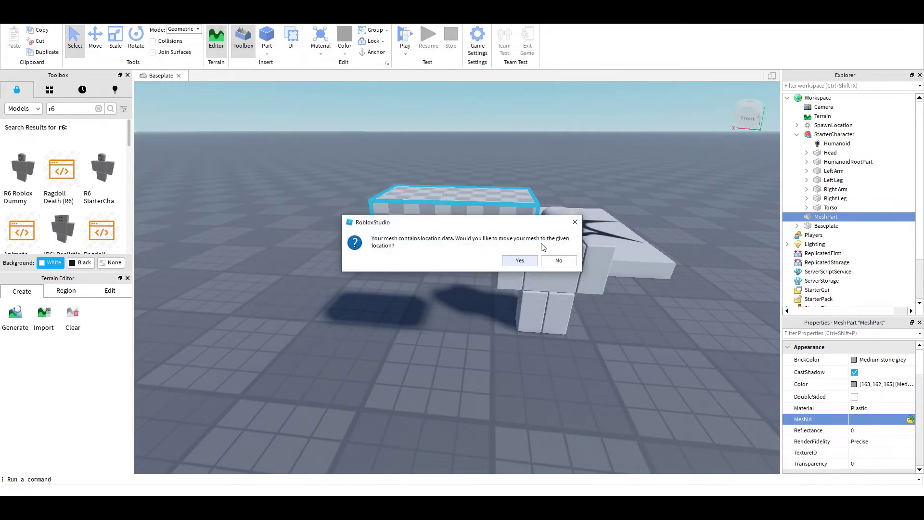
click(558, 260)
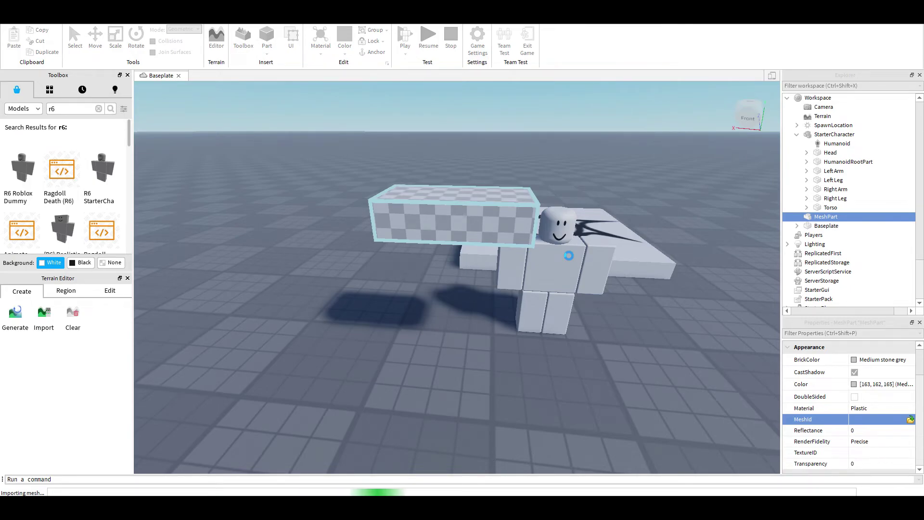
key(f)
right_drag(568, 255, 417, 237)
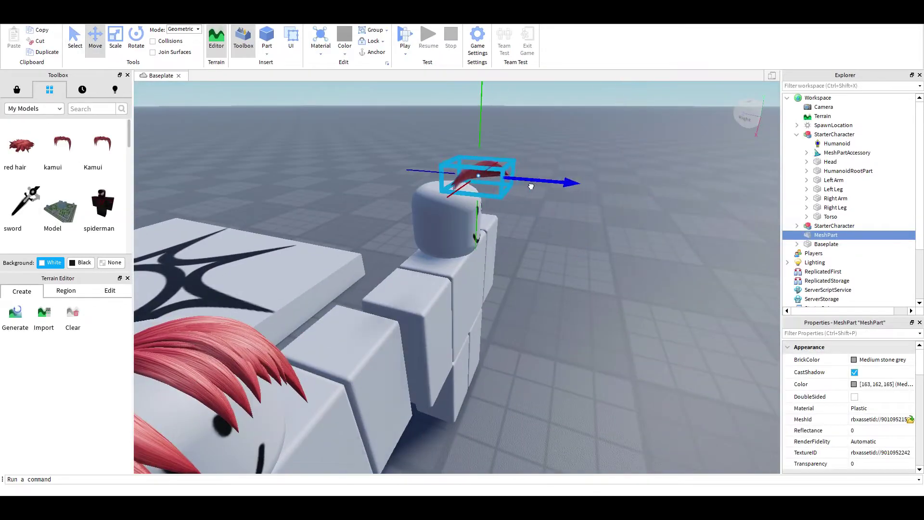
- Switch between the Rotate and Move tools on the hair MeshPart and focus on it
key(ctrl+4)
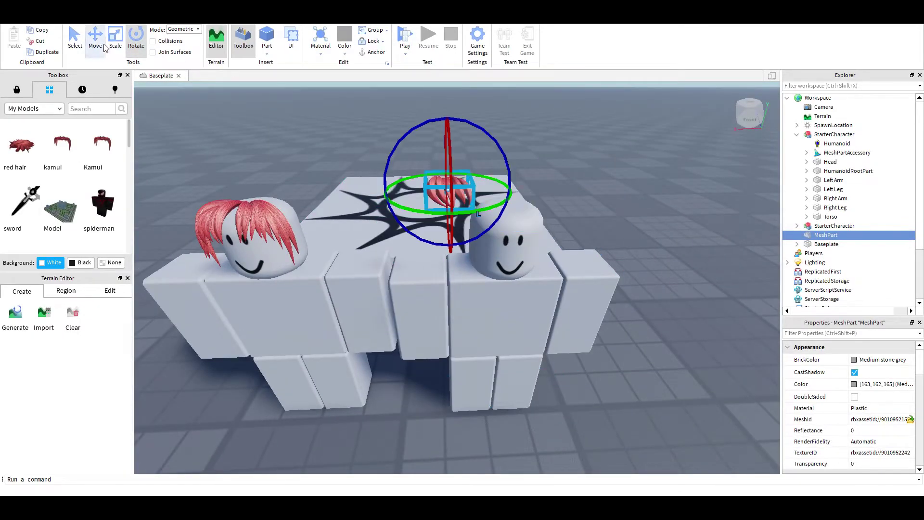
click(104, 48)
key(f)
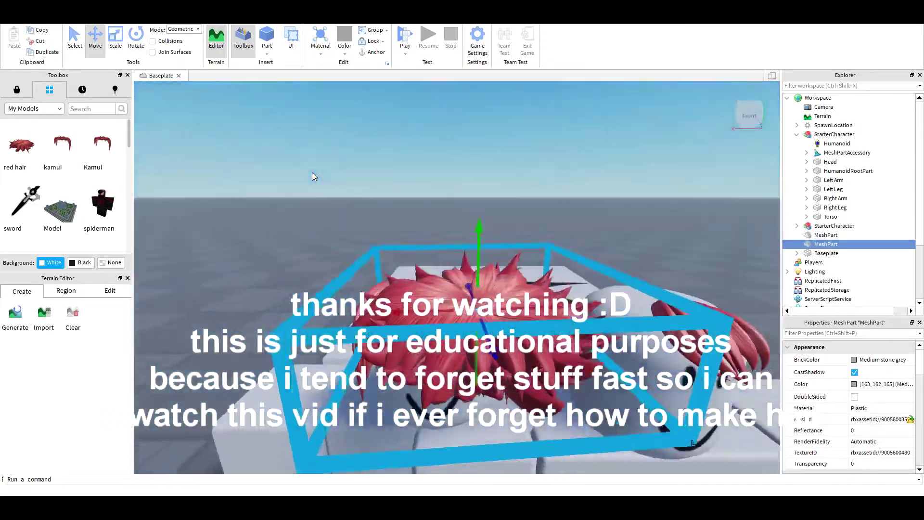
- Use the Rotate then Move tool to fit the spiky hair over the second character's head
click(139, 40)
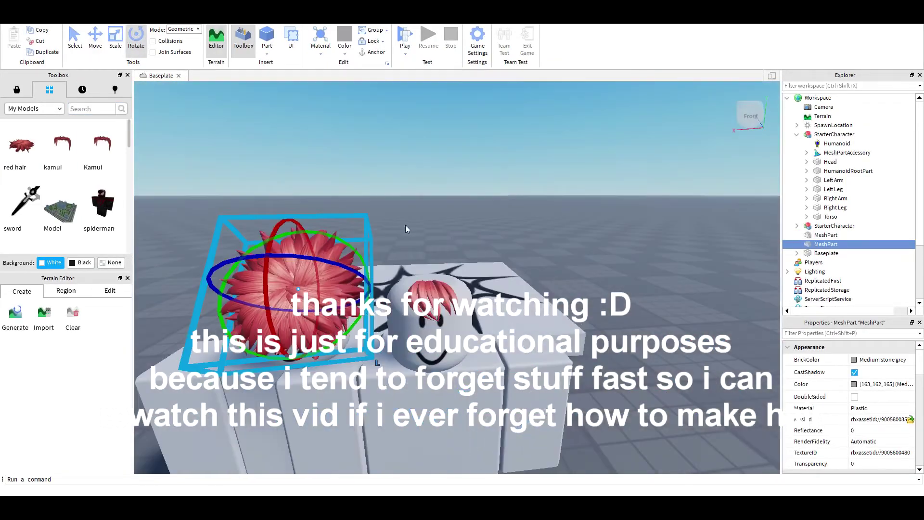
click(94, 36)
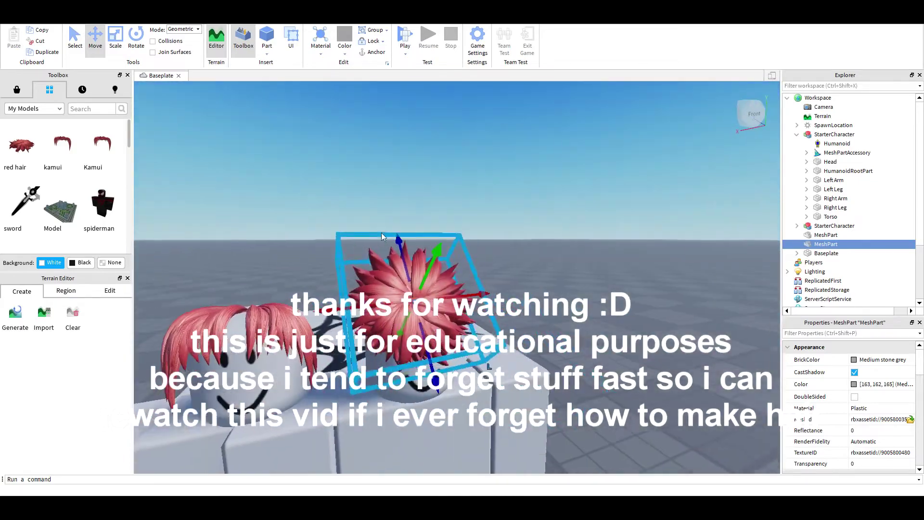